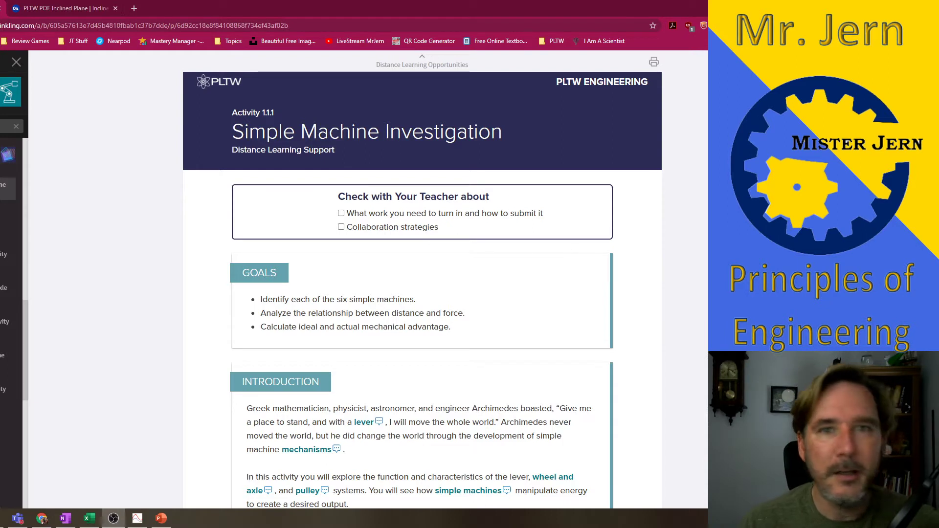
Hide the side panel, toggle full screen on and off, and scroll to the five investigation links.
{"action": "left_click", "coordinate": [15, 63]}
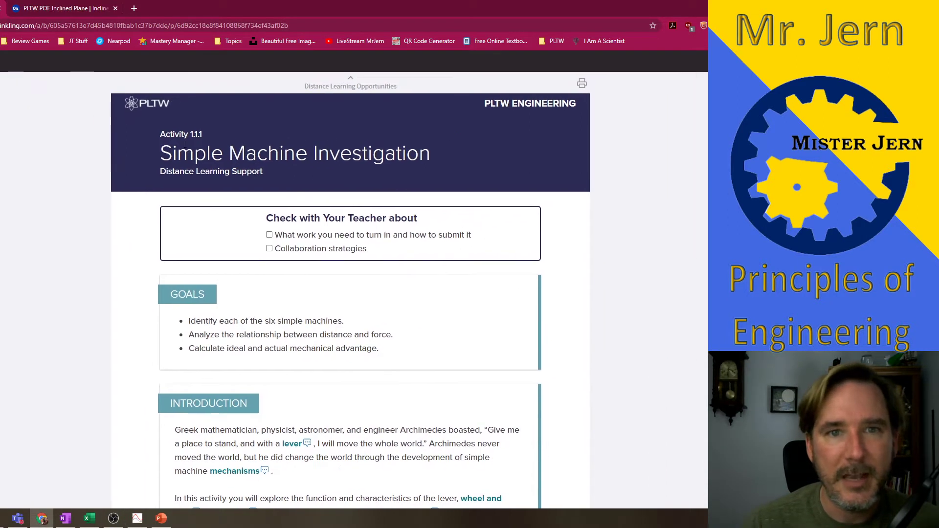
{"action": "scroll", "coordinate": [273, 200], "scroll_direction": "down", "scroll_amount": 1}
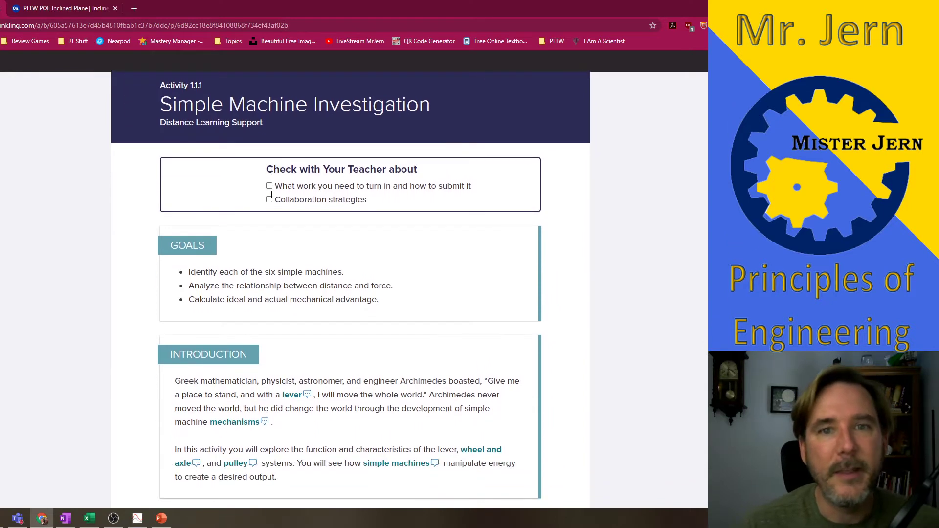
{"action": "key", "text": "F11"}
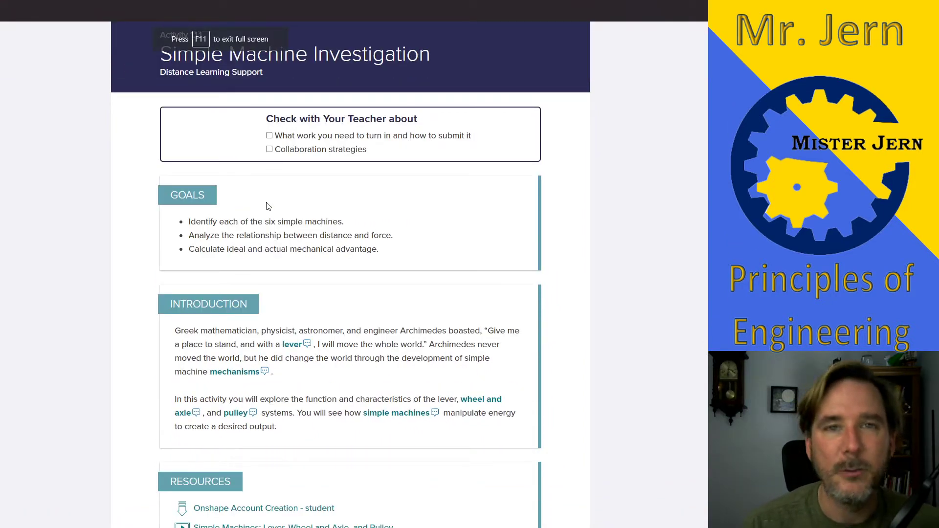
{"action": "key", "text": "F11"}
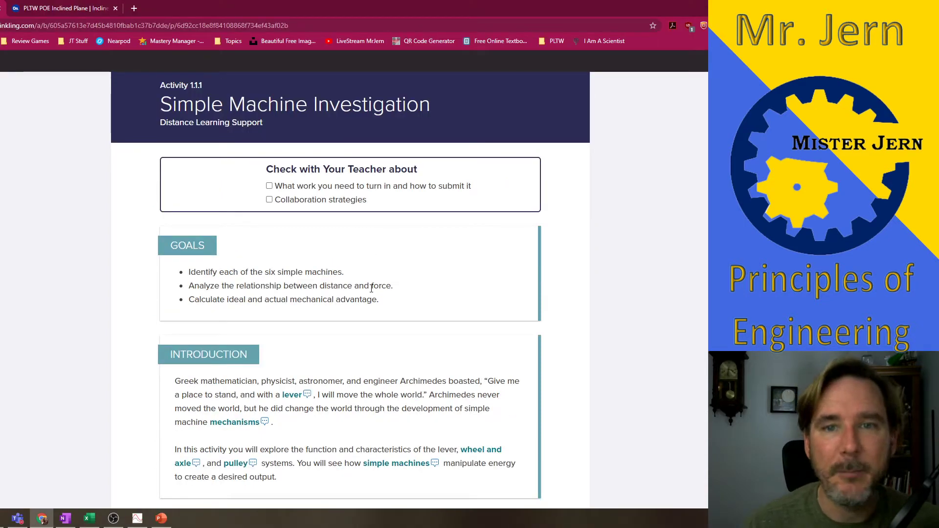
{"action": "scroll", "coordinate": [367, 308], "scroll_direction": "down", "scroll_amount": 20}
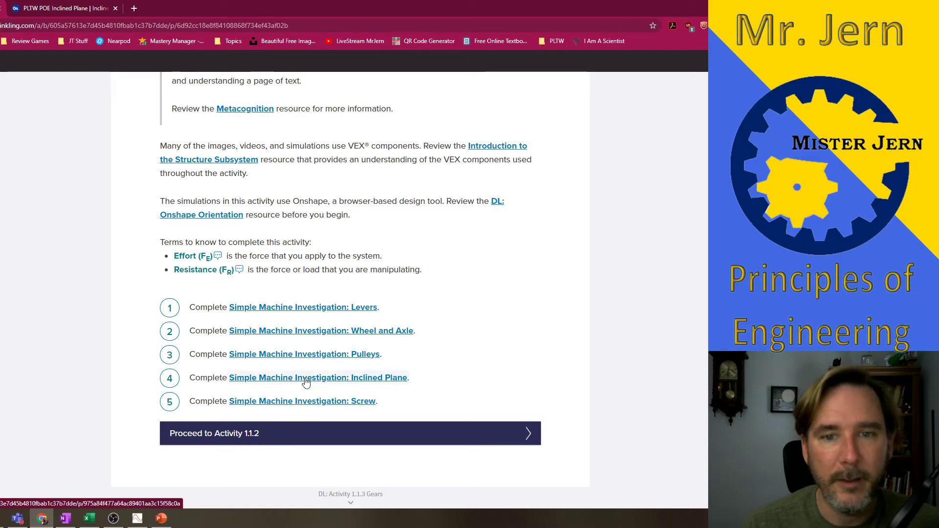
Open the Inclined Plane investigation and highlight '1–10' in step 1, then dismiss the popup.
{"action": "left_click", "coordinate": [305, 379]}
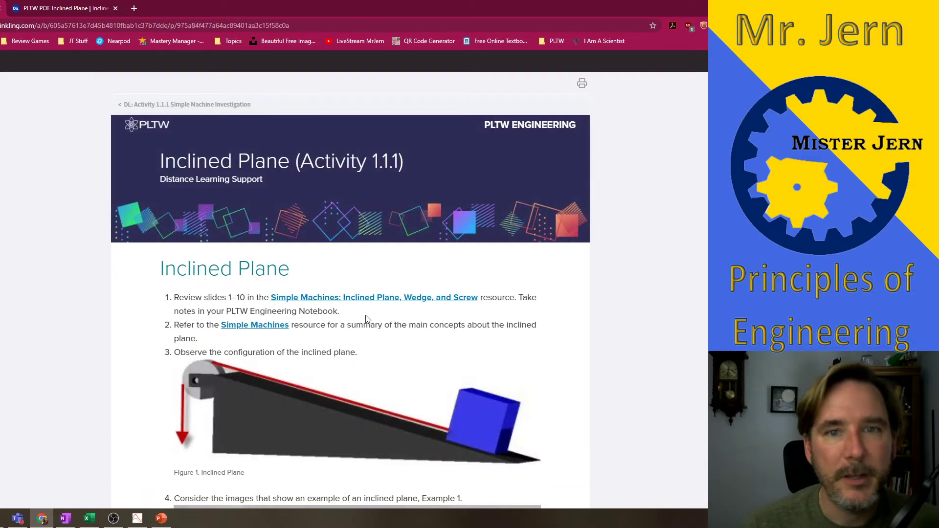
{"action": "scroll", "coordinate": [337, 260], "scroll_direction": "down", "scroll_amount": 1}
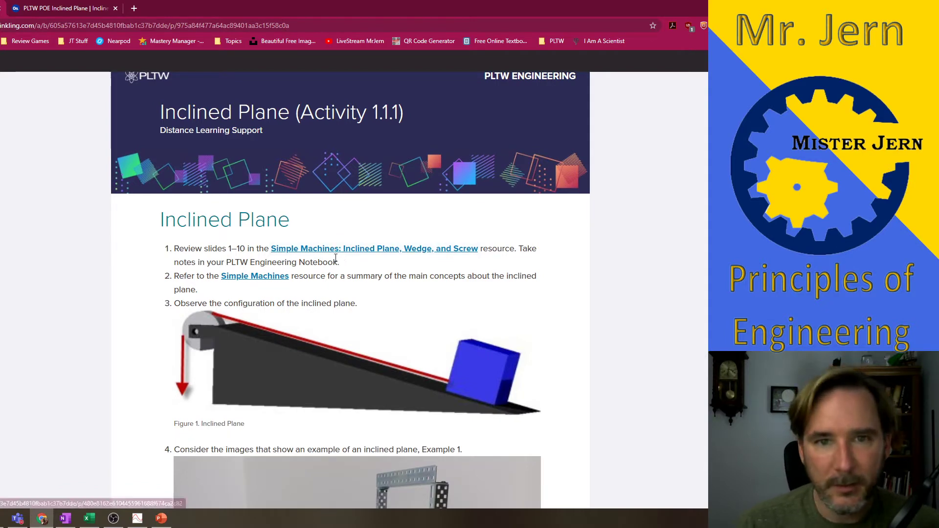
{"action": "left_click_drag", "start_coordinate": [245, 249], "coordinate": [229, 249]}
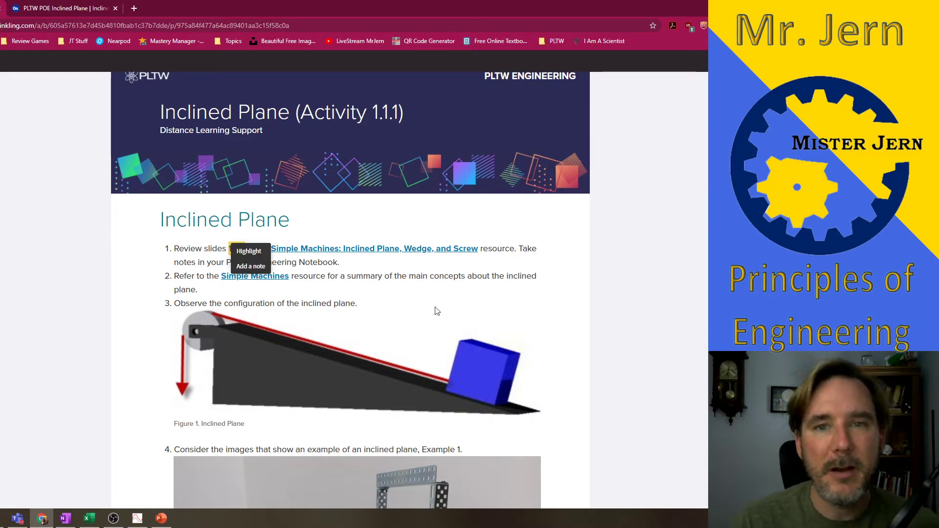
{"action": "left_click", "coordinate": [396, 281]}
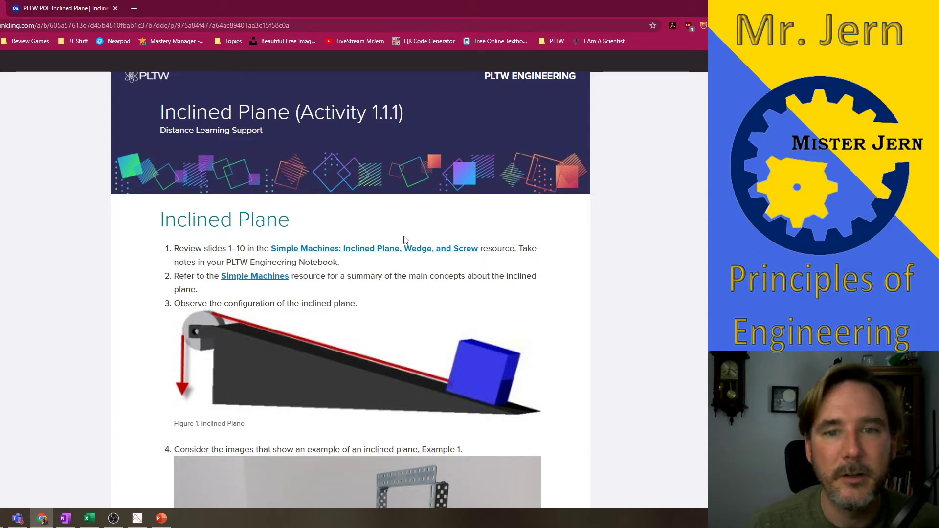
{"action": "scroll", "coordinate": [303, 260], "scroll_direction": "down", "scroll_amount": 1}
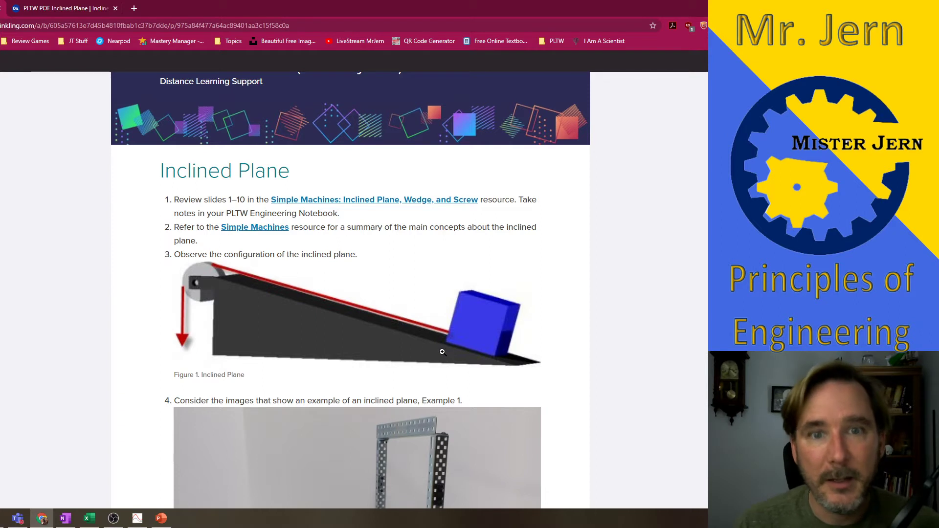
{"action": "scroll", "coordinate": [465, 328], "scroll_direction": "down", "scroll_amount": 1}
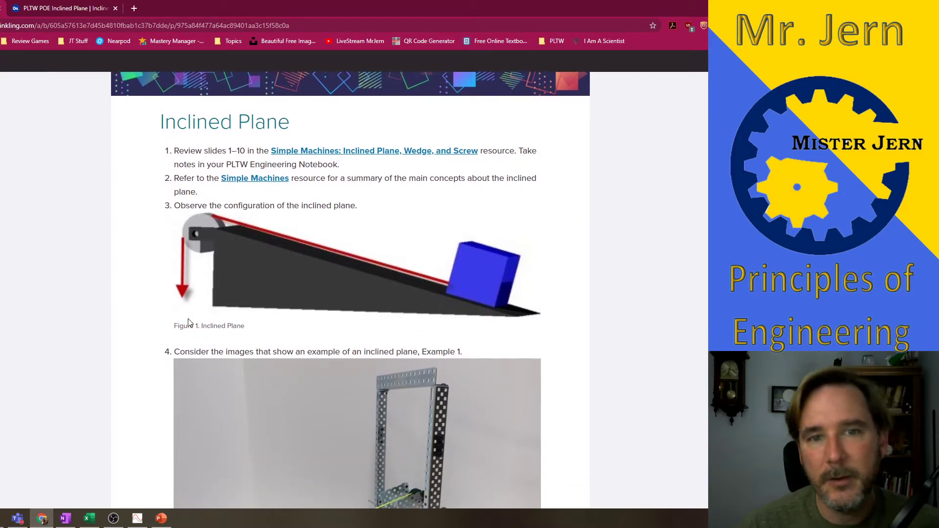
{"action": "scroll", "coordinate": [196, 294], "scroll_direction": "down", "scroll_amount": 4}
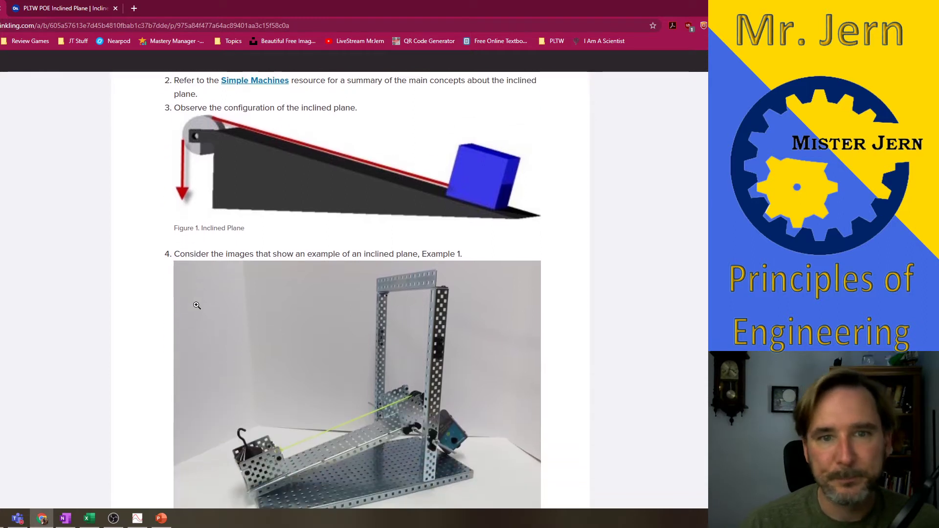
{"action": "scroll", "coordinate": [216, 300], "scroll_direction": "down", "scroll_amount": 1}
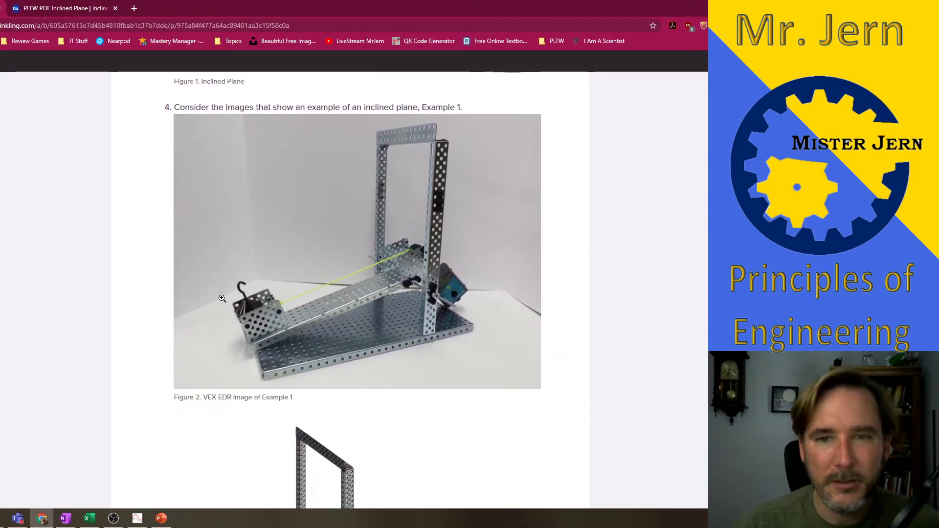
{"action": "scroll", "coordinate": [536, 294], "scroll_direction": "up", "scroll_amount": 3}
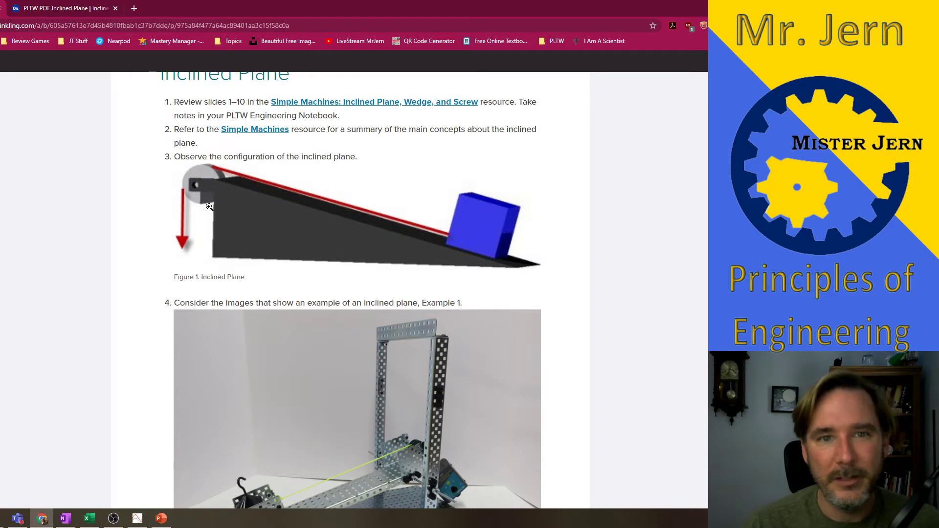
{"action": "scroll", "coordinate": [269, 223], "scroll_direction": "down", "scroll_amount": 5}
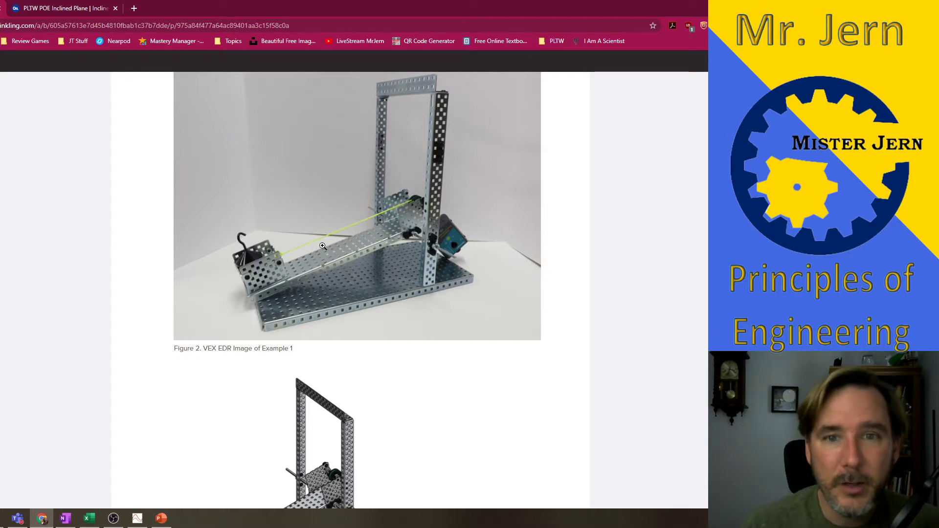
{"action": "scroll", "coordinate": [323, 246], "scroll_direction": "up", "scroll_amount": 1}
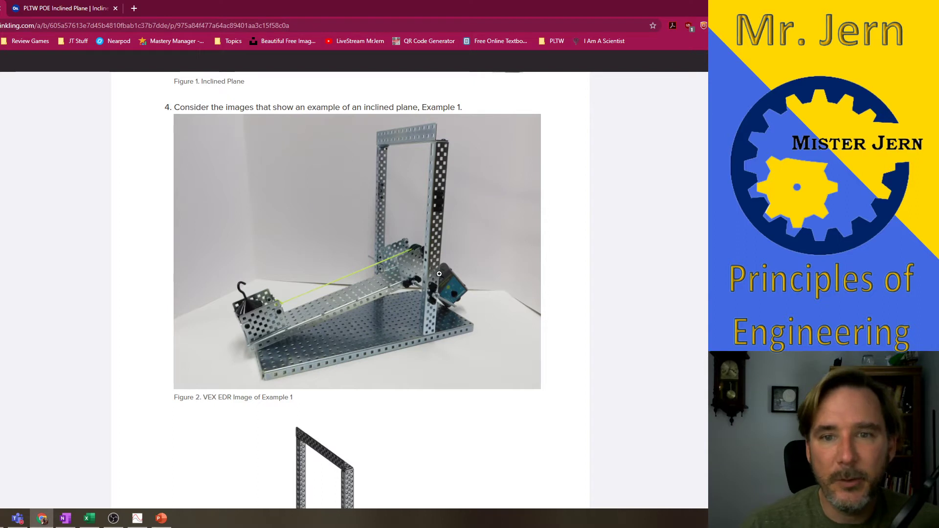
Scroll down the Inclined Plane page to Figure 3 and the step 5 simulation link.
{"action": "scroll", "coordinate": [411, 310], "scroll_direction": "down", "scroll_amount": 3}
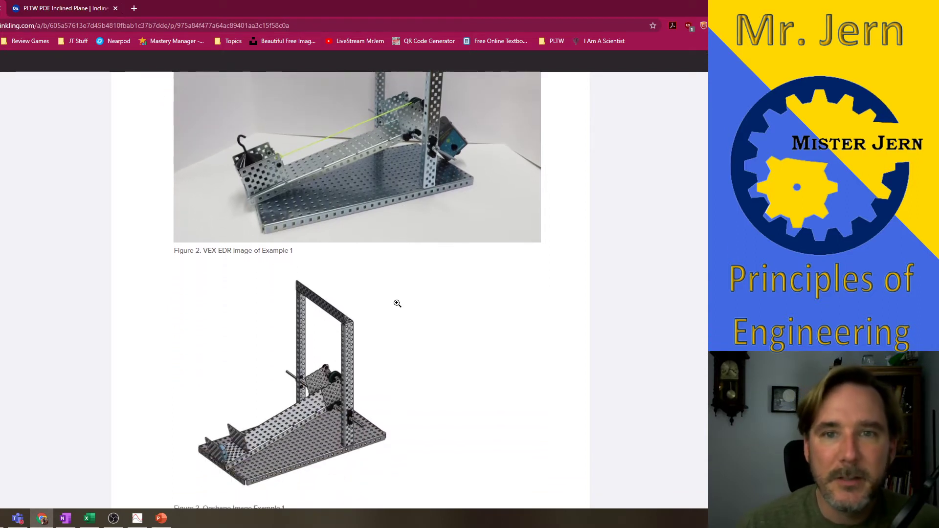
{"action": "scroll", "coordinate": [394, 300], "scroll_direction": "down", "scroll_amount": 1}
{"action": "scroll", "coordinate": [367, 275], "scroll_direction": "down", "scroll_amount": 2}
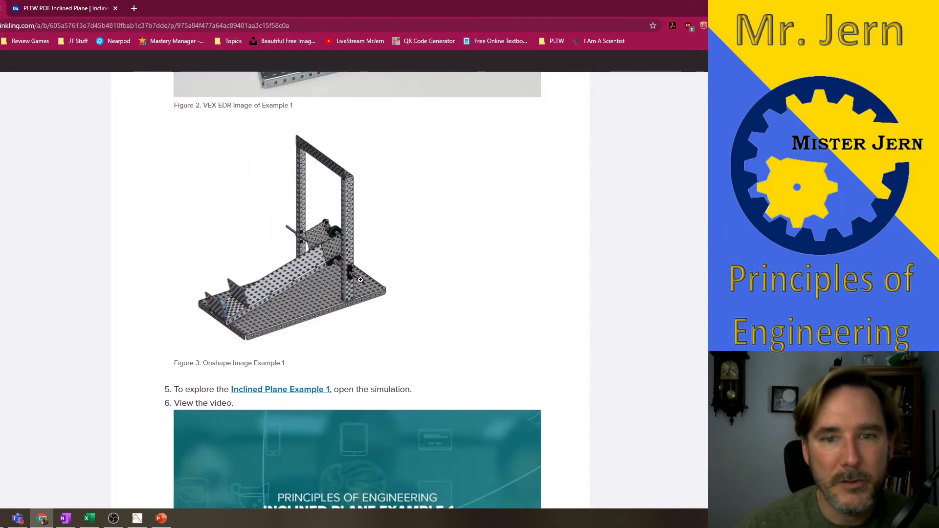
{"action": "scroll", "coordinate": [360, 276], "scroll_direction": "up", "scroll_amount": 1}
{"action": "scroll", "coordinate": [352, 274], "scroll_direction": "down", "scroll_amount": 1}
{"action": "scroll", "coordinate": [307, 275], "scroll_direction": "down", "scroll_amount": 1}
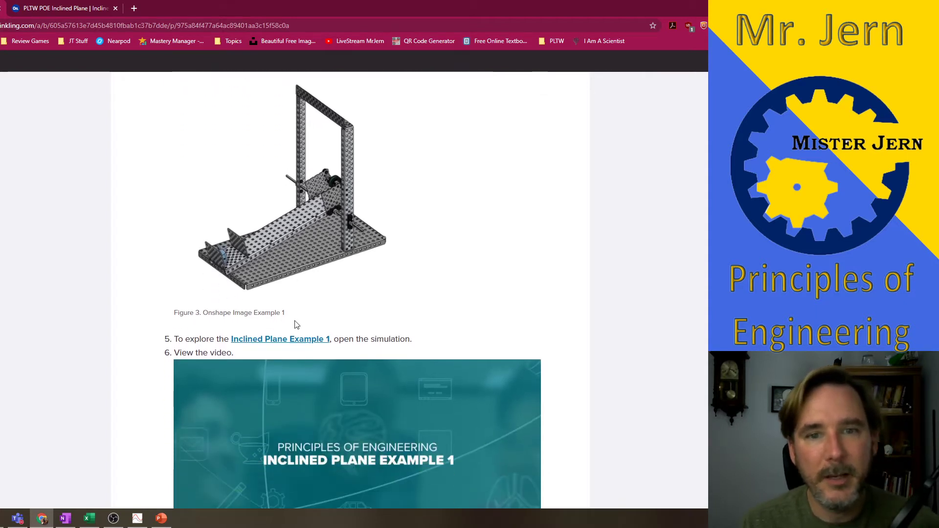
{"action": "scroll", "coordinate": [294, 340], "scroll_direction": "up", "scroll_amount": 2}
{"action": "scroll", "coordinate": [321, 265], "scroll_direction": "down", "scroll_amount": 2}
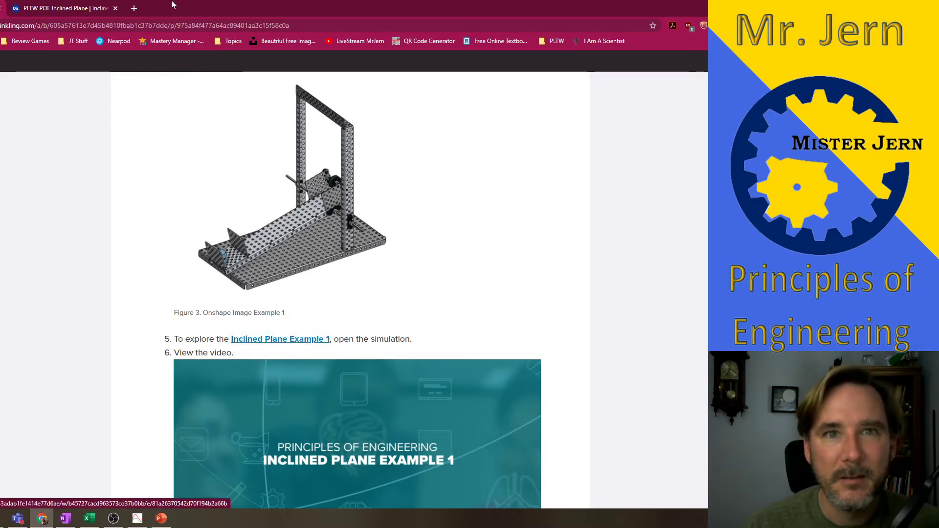
Open the Inclined Plane Example 1 model in Onshape and inspect it from front and side views.
{"action": "left_click", "coordinate": [268, 339]}
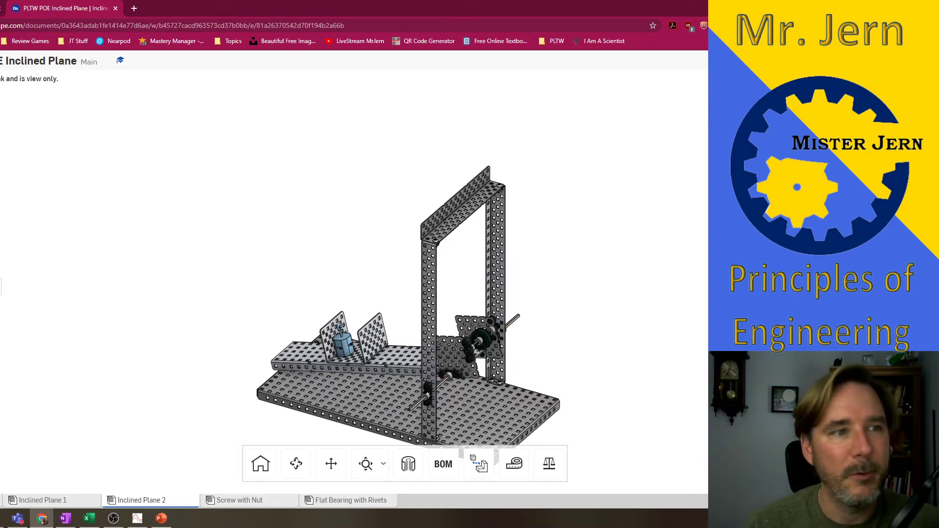
{"action": "key", "text": "shift+1"}
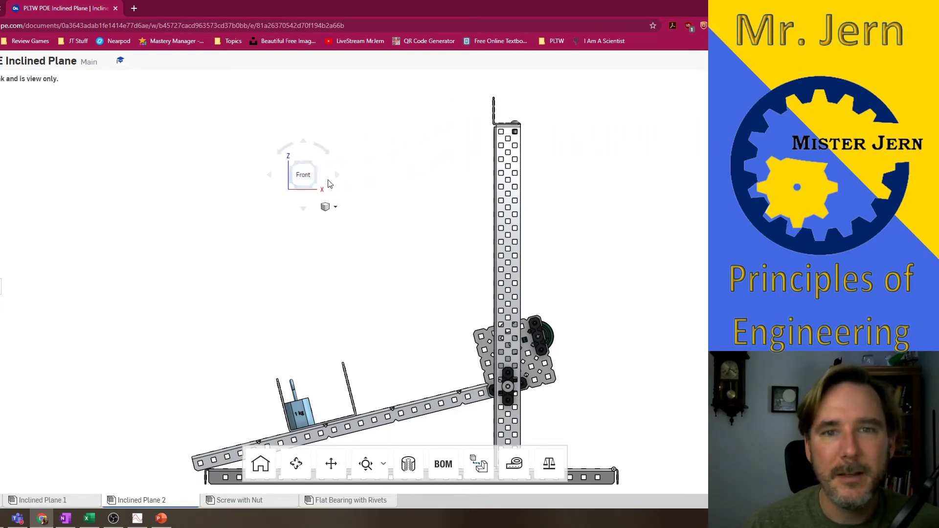
{"action": "left_click", "coordinate": [337, 174]}
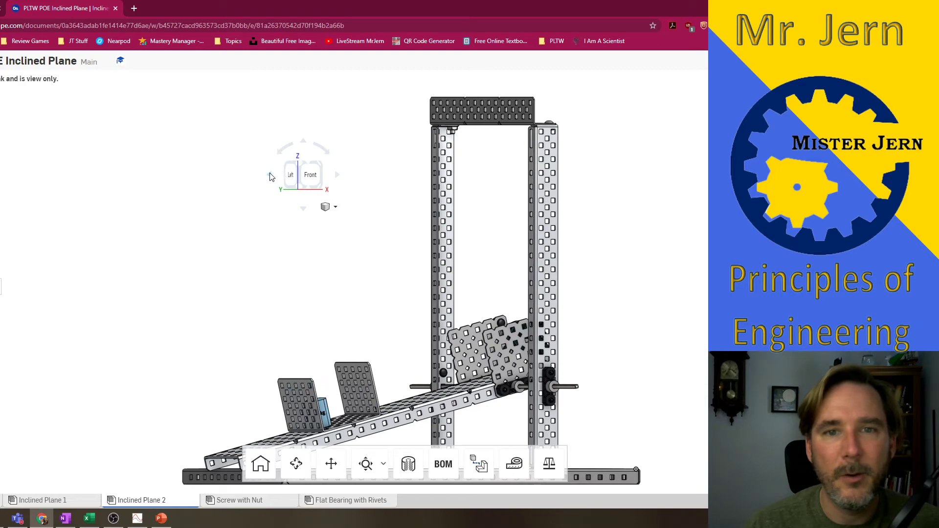
{"action": "left_click", "coordinate": [269, 174]}
{"action": "left_click", "coordinate": [318, 174]}
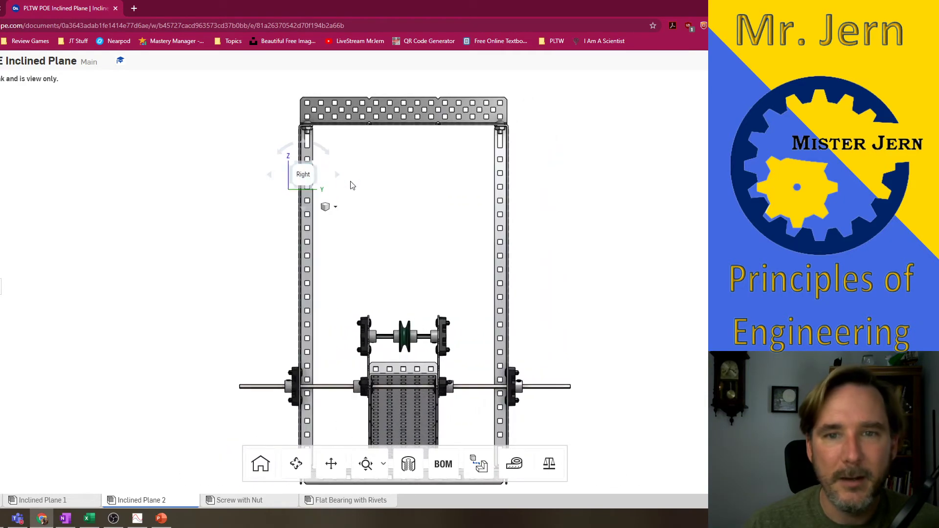
{"action": "left_click", "coordinate": [337, 174]}
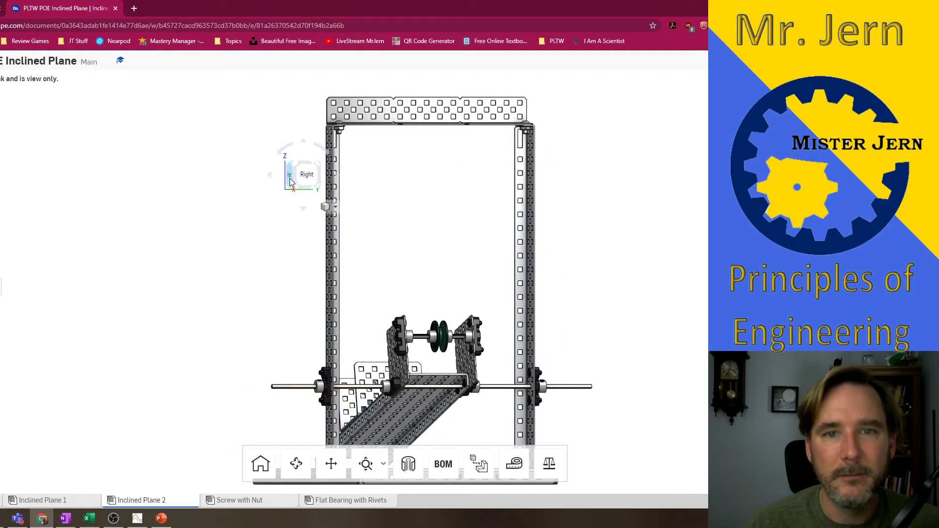
{"action": "left_click", "coordinate": [289, 178]}
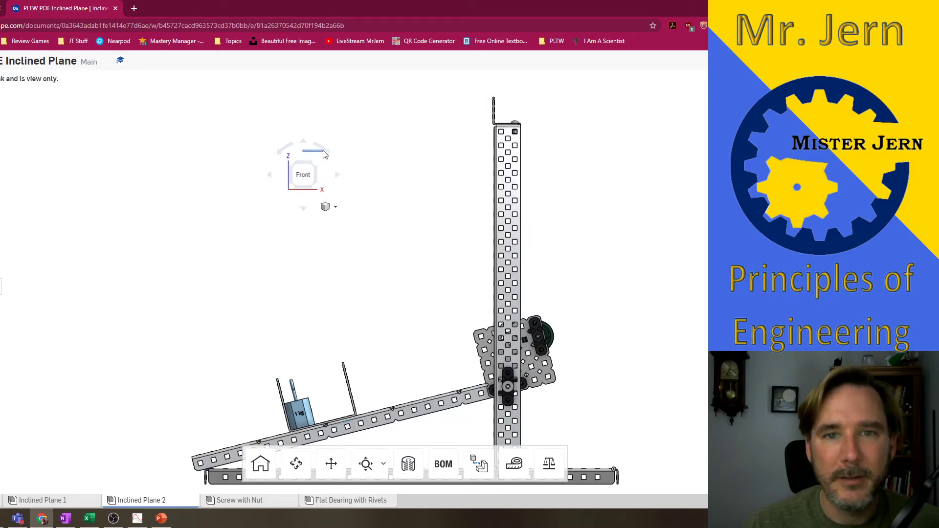
{"action": "left_click_drag", "start_coordinate": [308, 174], "coordinate": [668, 133]}
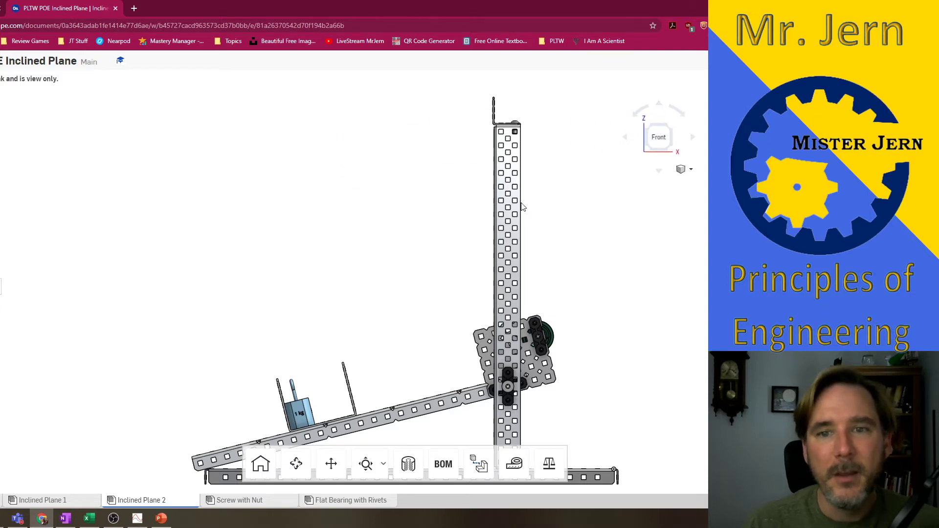
{"action": "scroll", "coordinate": [557, 281], "scroll_direction": "down", "scroll_amount": 3}
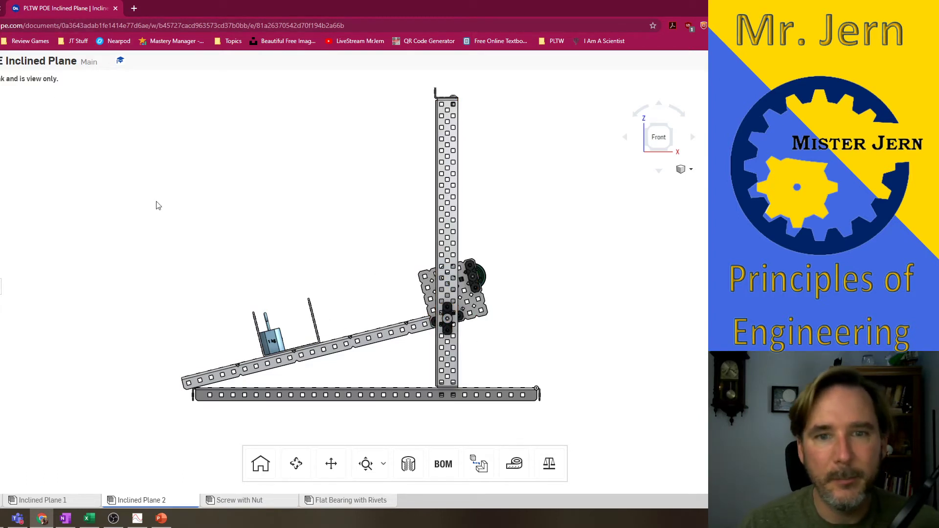
Go back to the lesson, play the Example 1 video, and scroll to steps 7 and 8.
{"action": "key", "text": "alt+Left"}
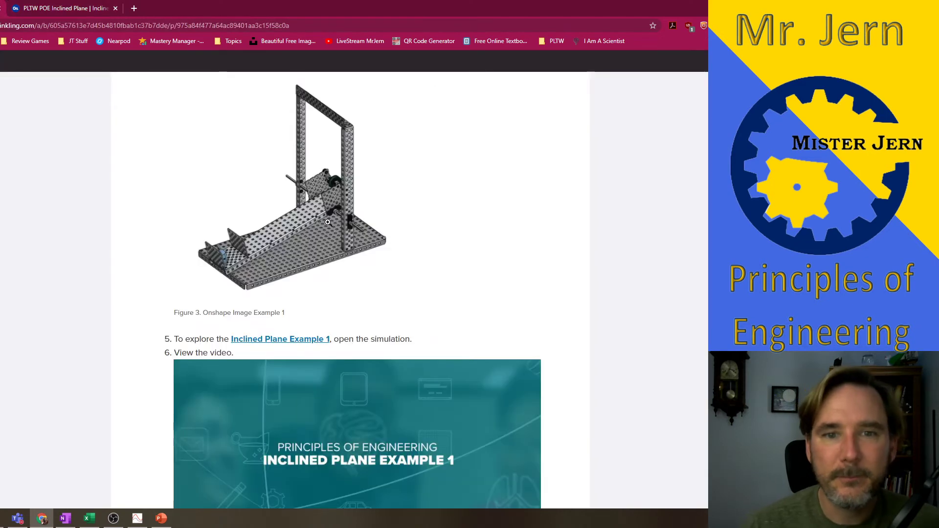
{"action": "scroll", "coordinate": [337, 225], "scroll_direction": "down", "scroll_amount": 3}
{"action": "left_click", "coordinate": [185, 395]}
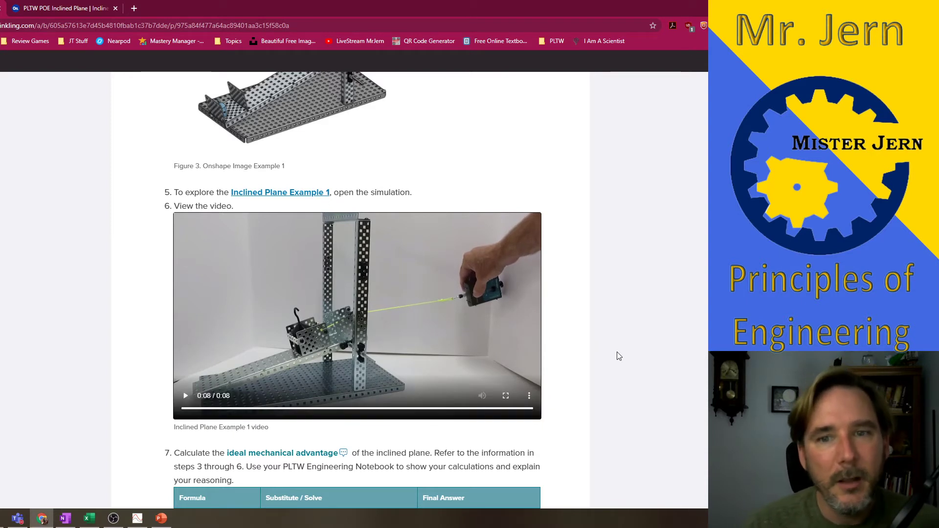
{"action": "scroll", "coordinate": [589, 346], "scroll_direction": "down", "scroll_amount": 1}
{"action": "scroll", "coordinate": [611, 254], "scroll_direction": "down", "scroll_amount": 1}
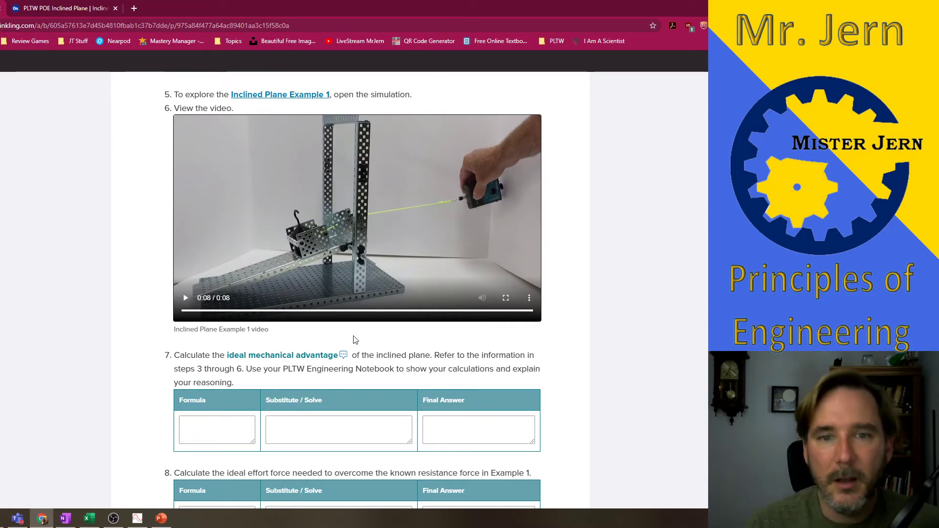
{"action": "scroll", "coordinate": [267, 315], "scroll_direction": "down", "scroll_amount": 1}
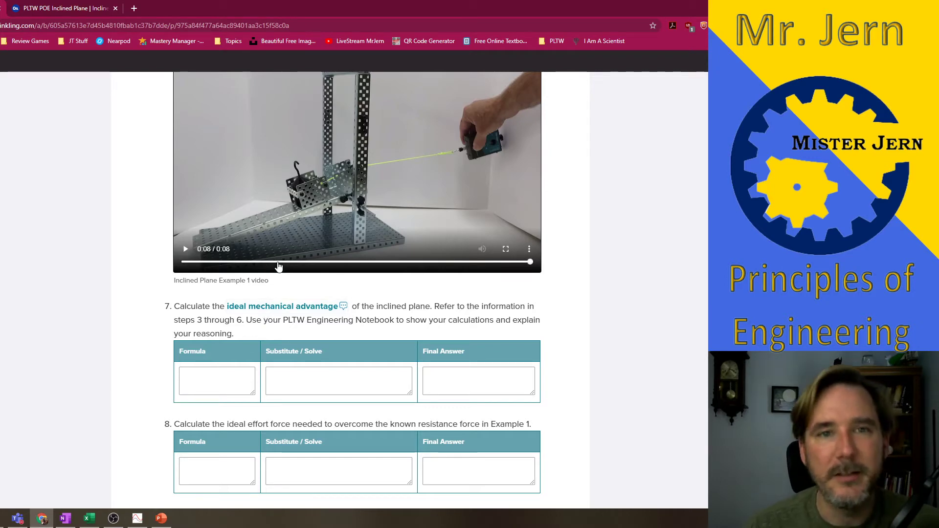
Slide the bucket with the 1 kg weight slightly up the incline, then snap to the front view.
{"action": "left_click", "coordinate": [71, 12]}
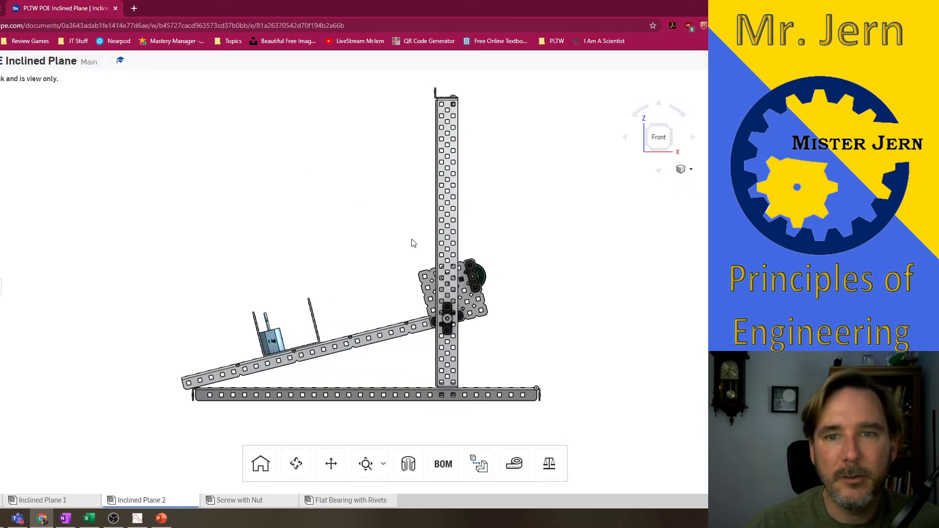
{"action": "scroll", "coordinate": [436, 371], "scroll_direction": "up", "scroll_amount": 3}
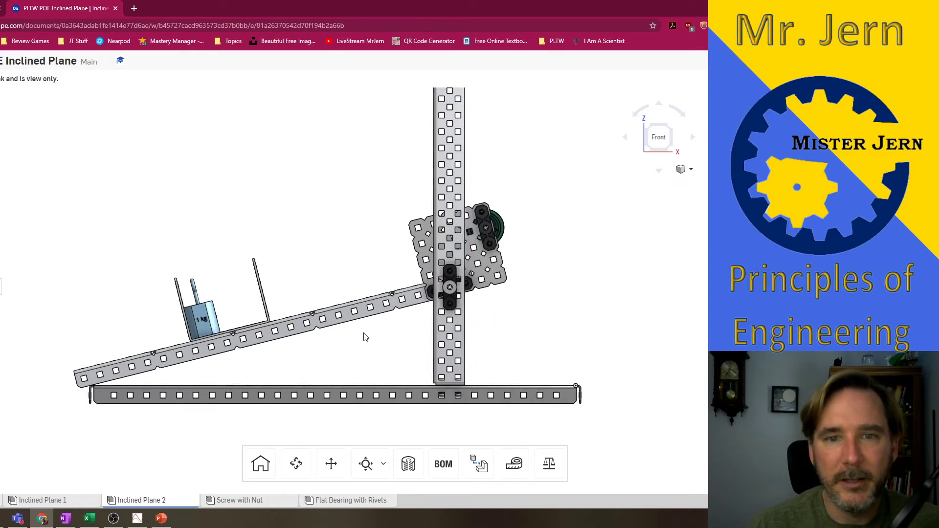
{"action": "middle_click_drag", "start_coordinate": [364, 332], "coordinate": [371, 318]}
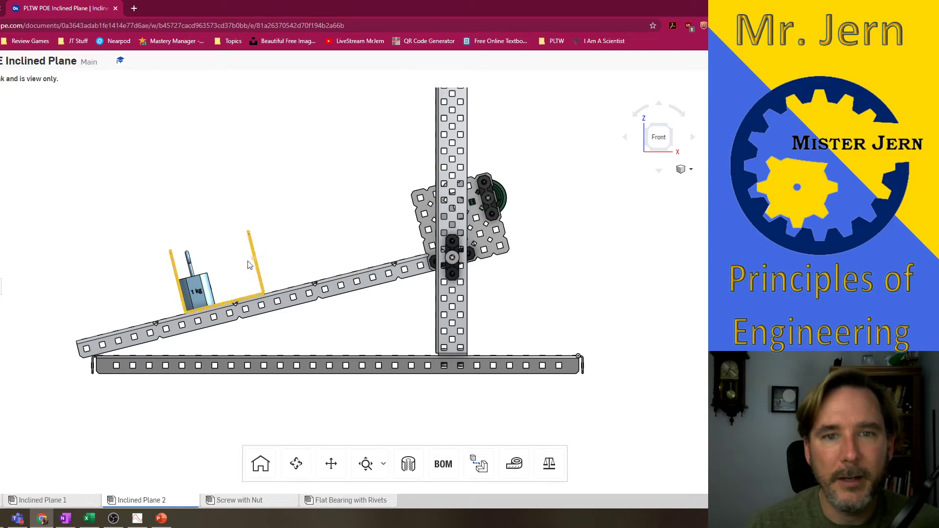
{"action": "left_click", "coordinate": [231, 268]}
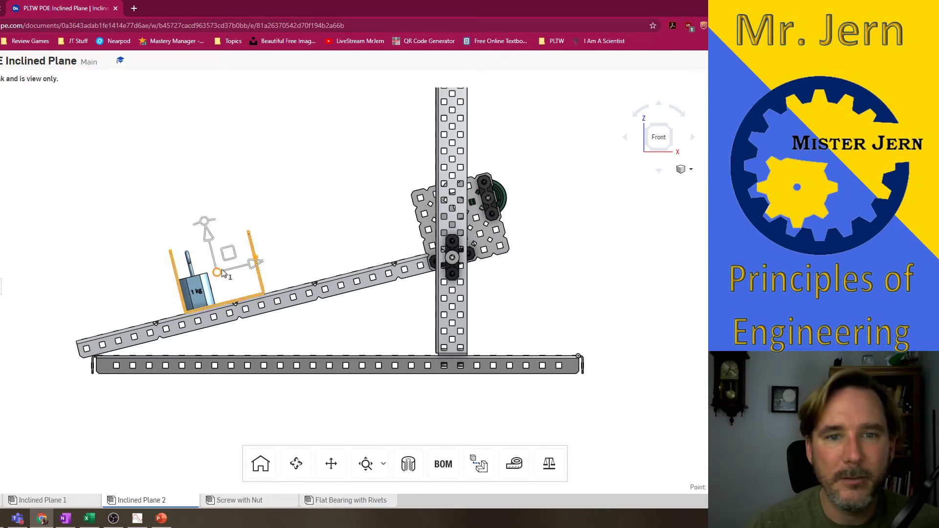
{"action": "mouse_move", "coordinate": [248, 270]}
{"action": "left_mouse_down"}
{"action": "mouse_move", "coordinate": [251, 254]}
{"action": "mouse_move", "coordinate": [289, 240]}
{"action": "mouse_move", "coordinate": [262, 281]}
{"action": "left_mouse_up"}
{"action": "left_click", "coordinate": [224, 298]}
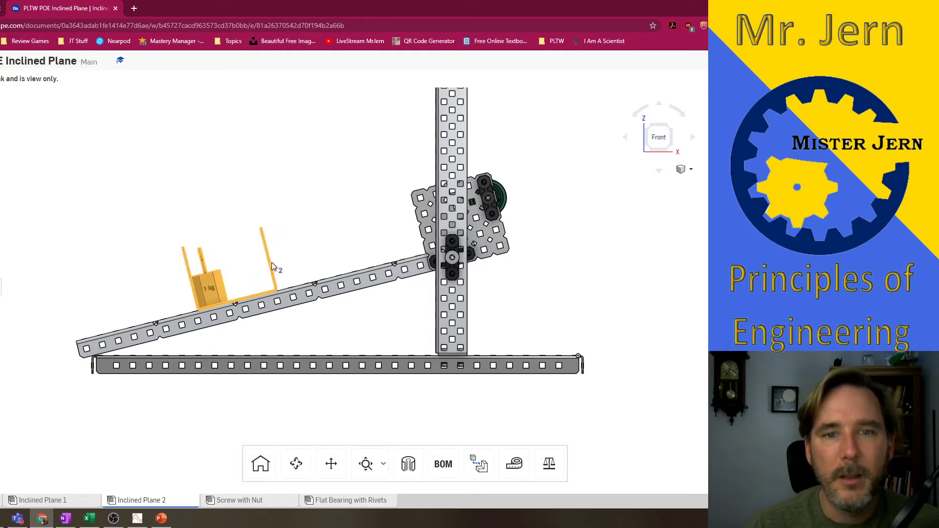
{"action": "left_click", "coordinate": [322, 190]}
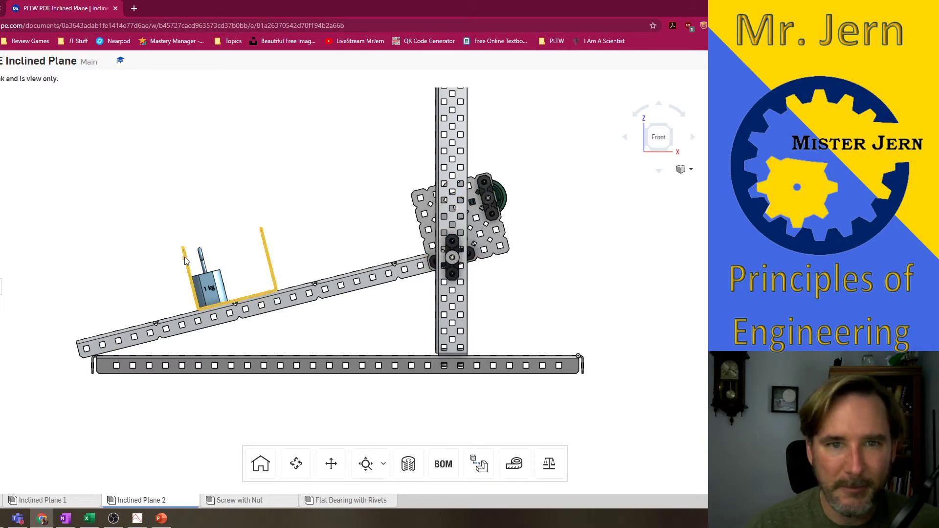
{"action": "mouse_move", "coordinate": [182, 261]}
{"action": "right_mouse_down"}
{"action": "mouse_move", "coordinate": [146, 266]}
{"action": "mouse_move", "coordinate": [182, 263]}
{"action": "right_mouse_up"}
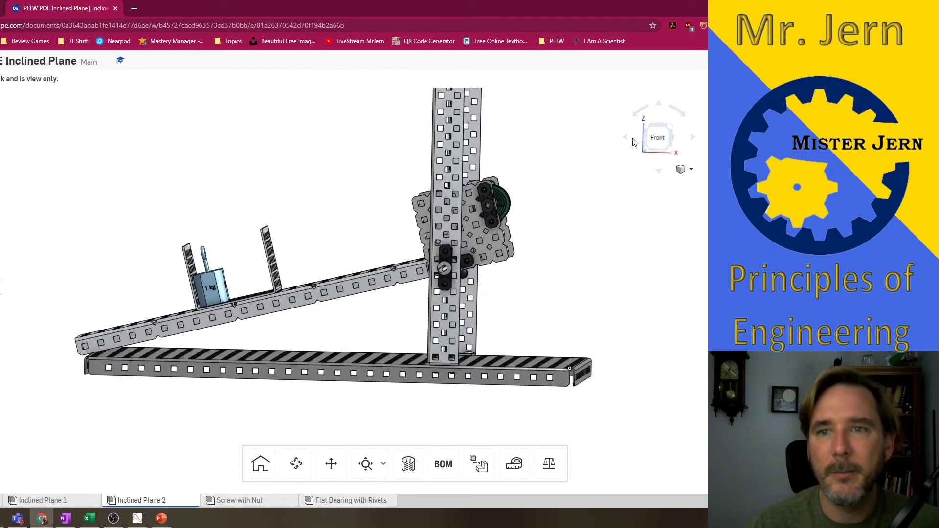
{"action": "left_click", "coordinate": [655, 138]}
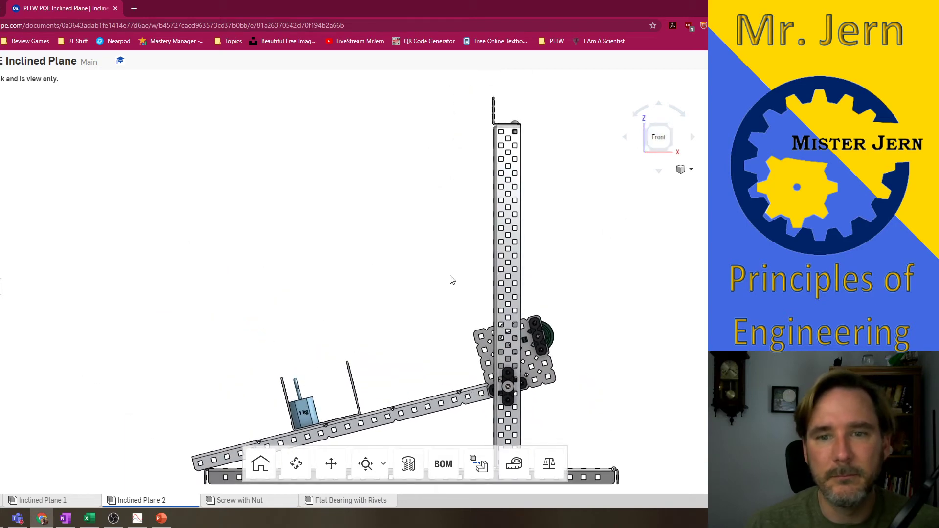
{"action": "scroll", "coordinate": [402, 279], "scroll_direction": "up", "scroll_amount": 4}
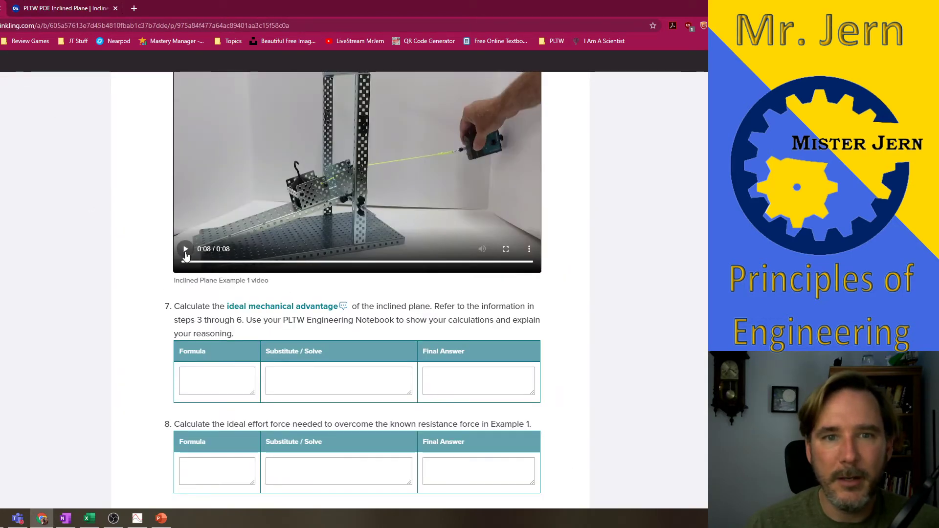
Replay the example video, then return to the Onshape Inclined Plane model.
{"action": "left_click", "coordinate": [187, 254]}
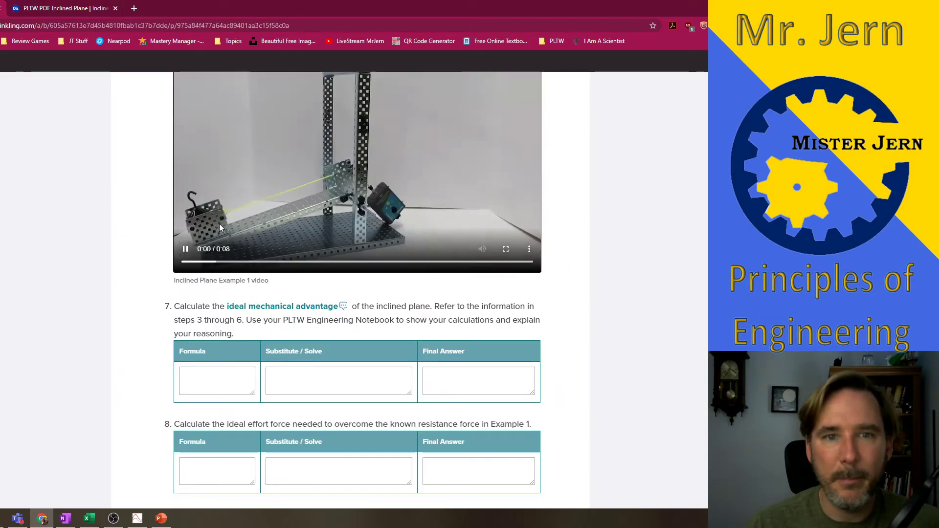
{"action": "left_click", "coordinate": [54, 8]}
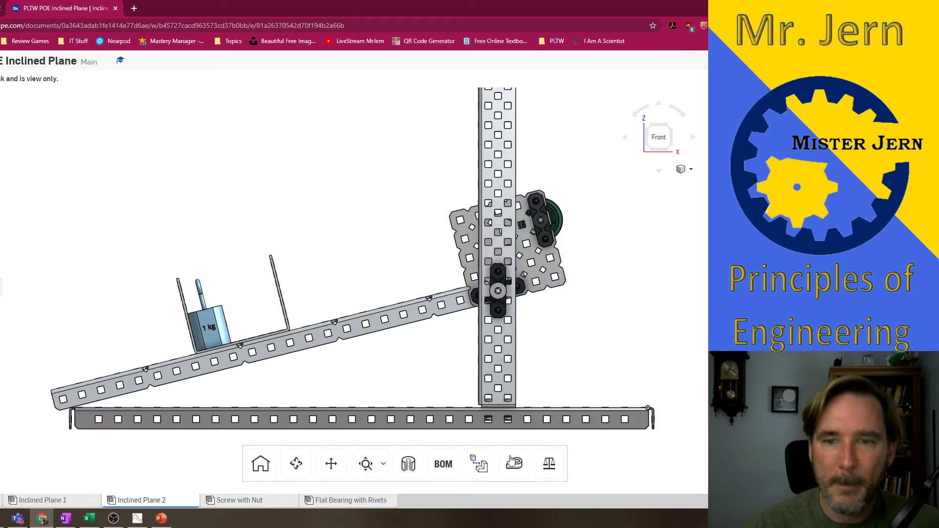
Measure from a gusset plate vertex to the beam's lower-end hole: minimum distance 12.520 in.
{"action": "left_click", "coordinate": [514, 464]}
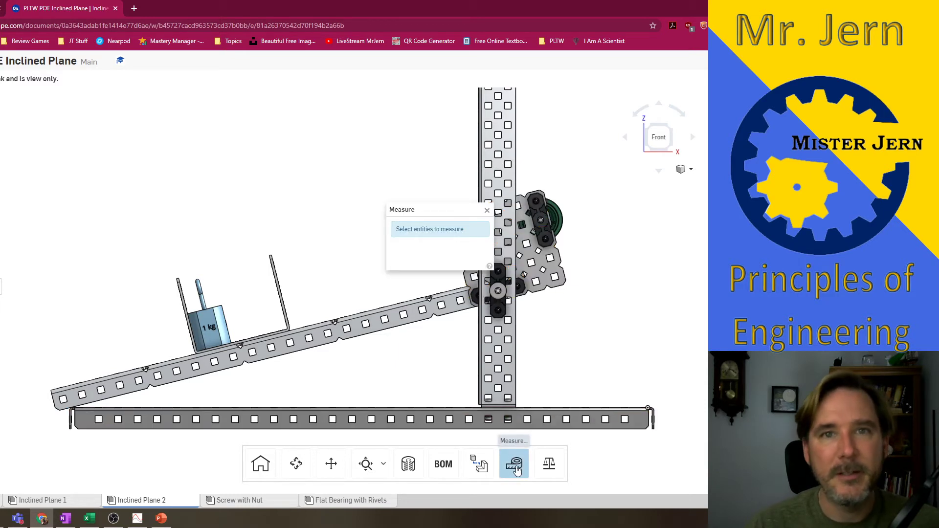
{"action": "left_click", "coordinate": [559, 275]}
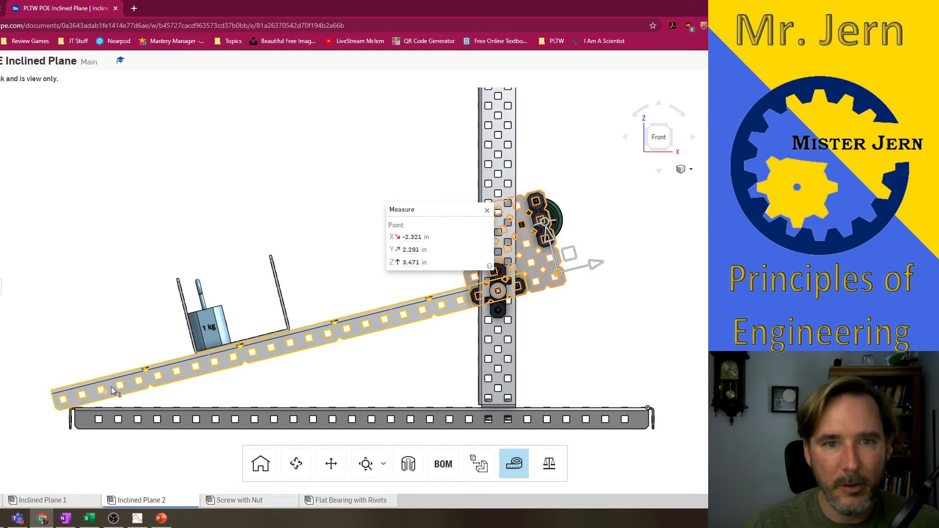
{"action": "left_click", "coordinate": [83, 394]}
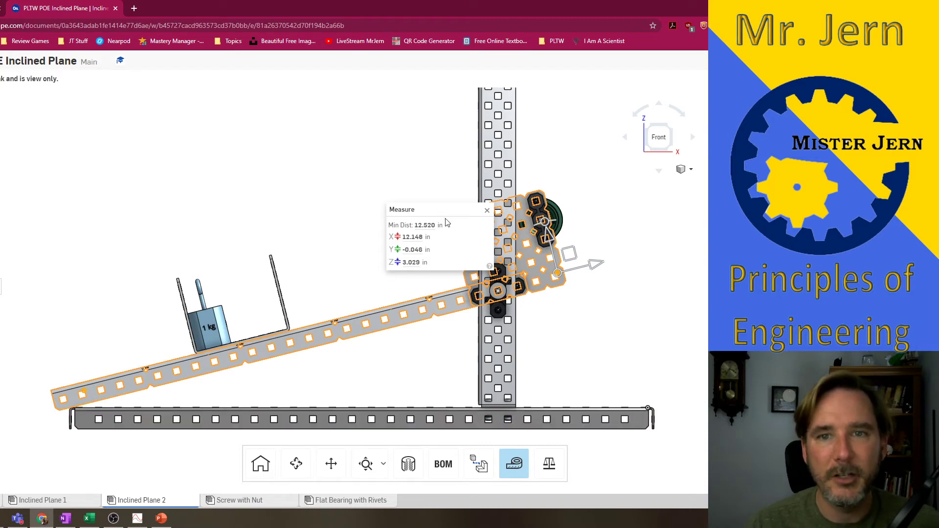
{"action": "mouse_move", "coordinate": [430, 224]}
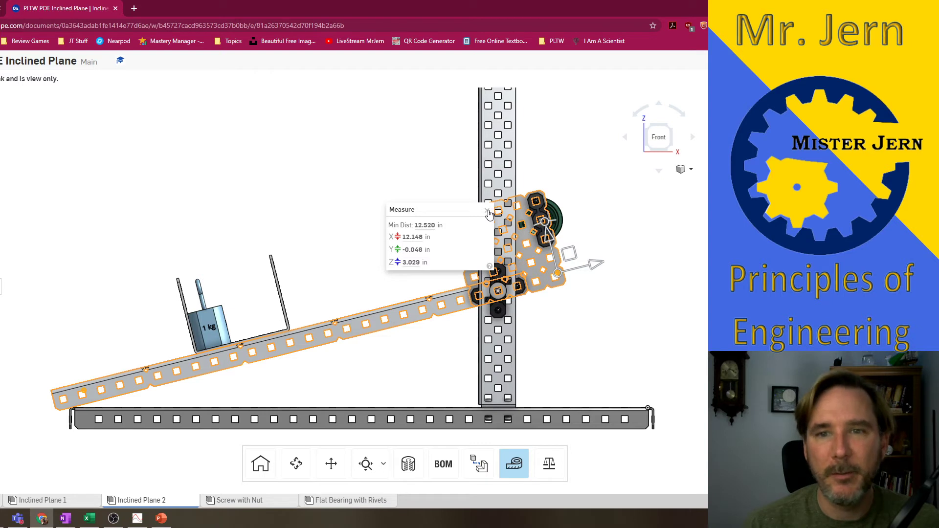
{"action": "left_click", "coordinate": [487, 212]}
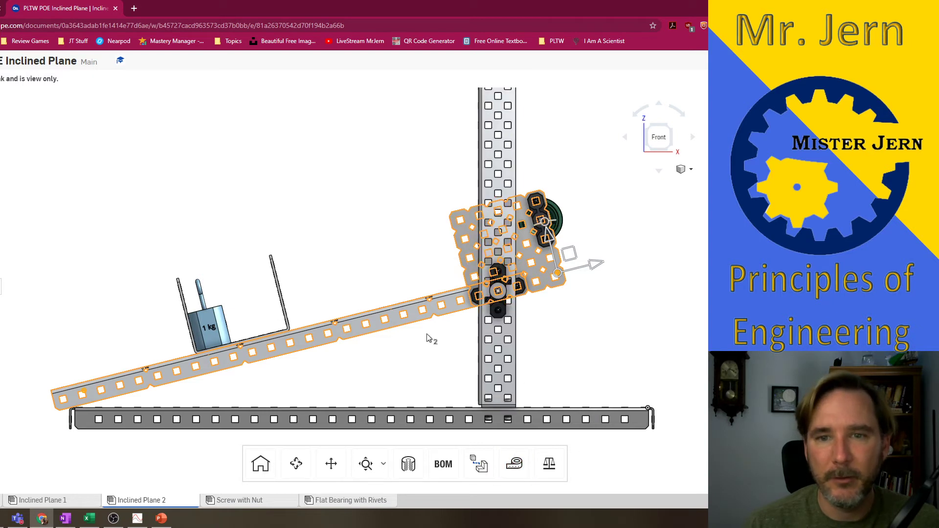
Clear the selected parts and start a fresh measurement on the Inclined Plane 2 assembly.
{"action": "right_click", "coordinate": [392, 238]}
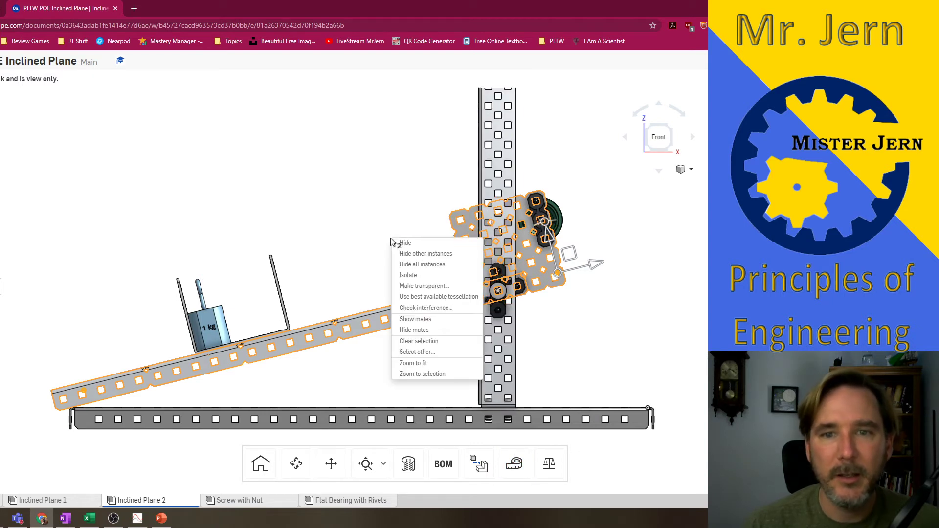
{"action": "left_click", "coordinate": [424, 342]}
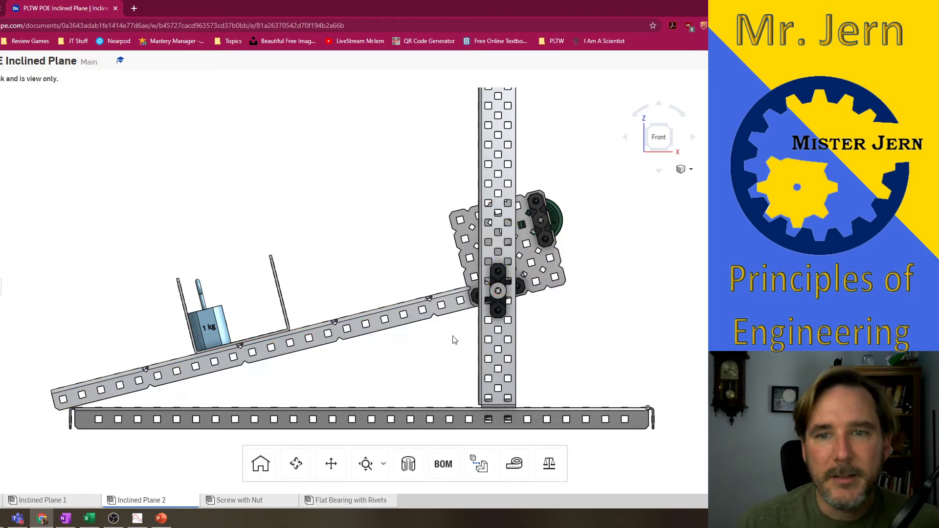
{"action": "left_click", "coordinate": [548, 204]}
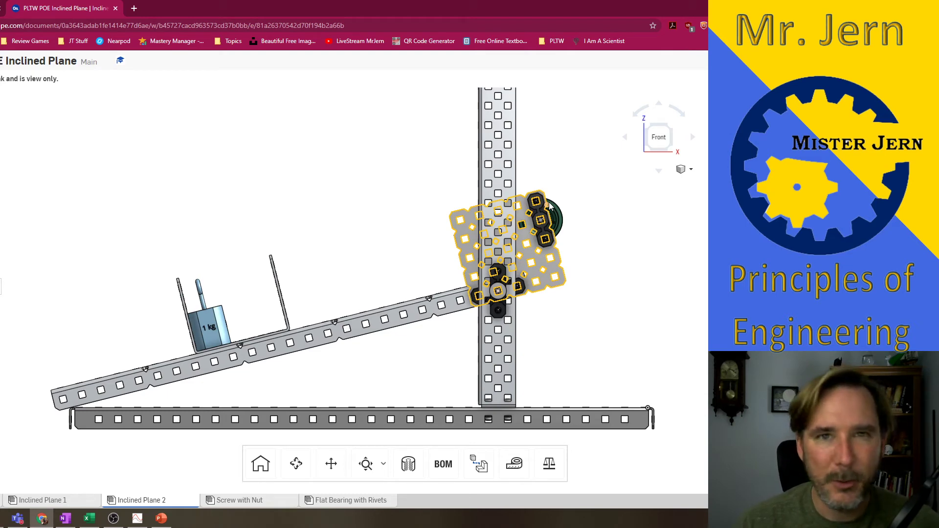
{"action": "left_click", "coordinate": [550, 205]}
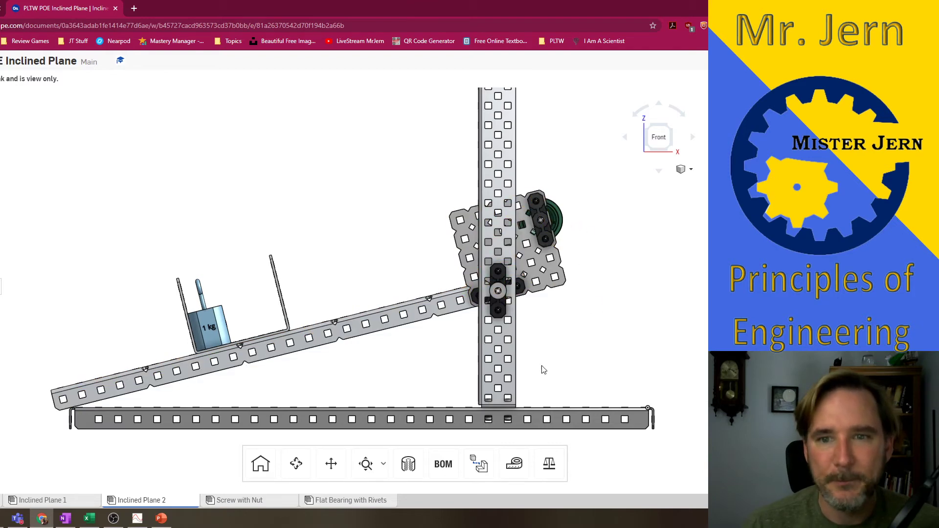
{"action": "left_click", "coordinate": [526, 463]}
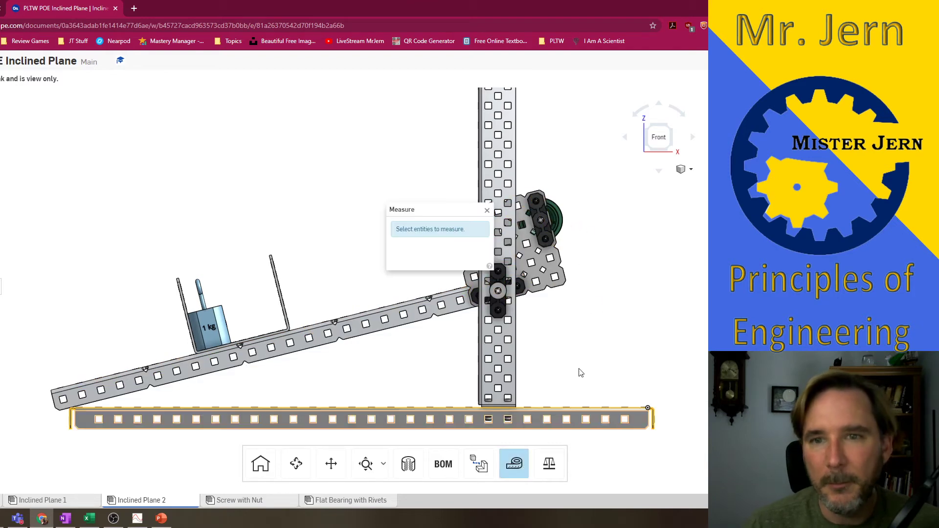
Measure the wheel edge to the inclined rail (11.998 in), move the readout up-left, then clear it.
{"action": "left_click", "coordinate": [547, 202]}
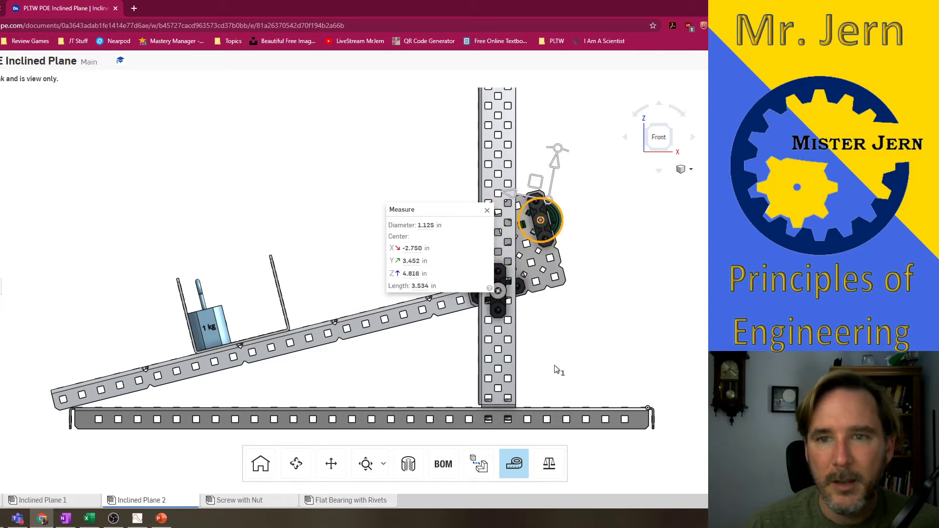
{"action": "left_click", "coordinate": [560, 399]}
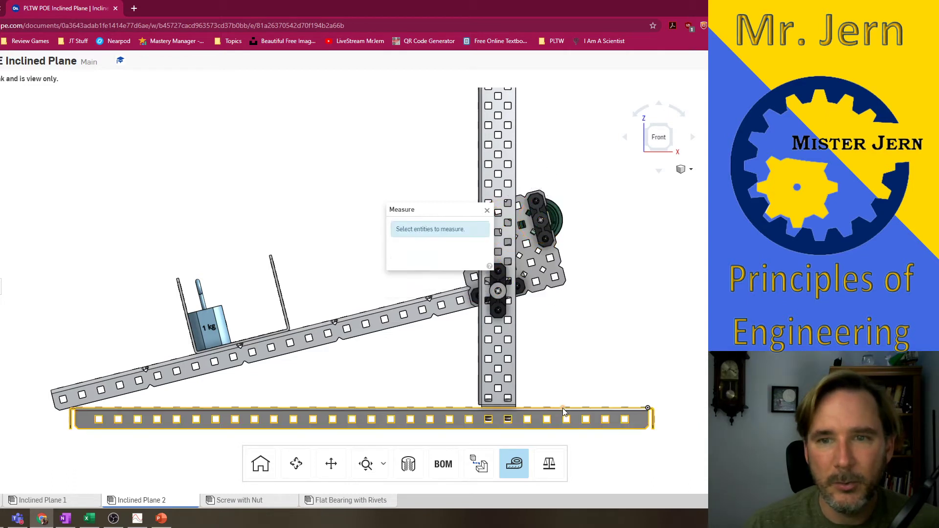
{"action": "left_click", "coordinate": [550, 203]}
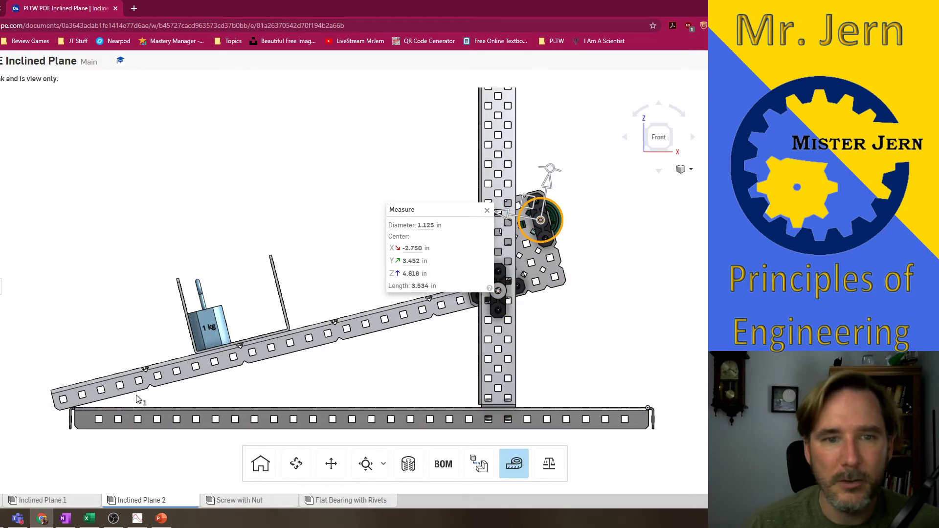
{"action": "left_click", "coordinate": [84, 394]}
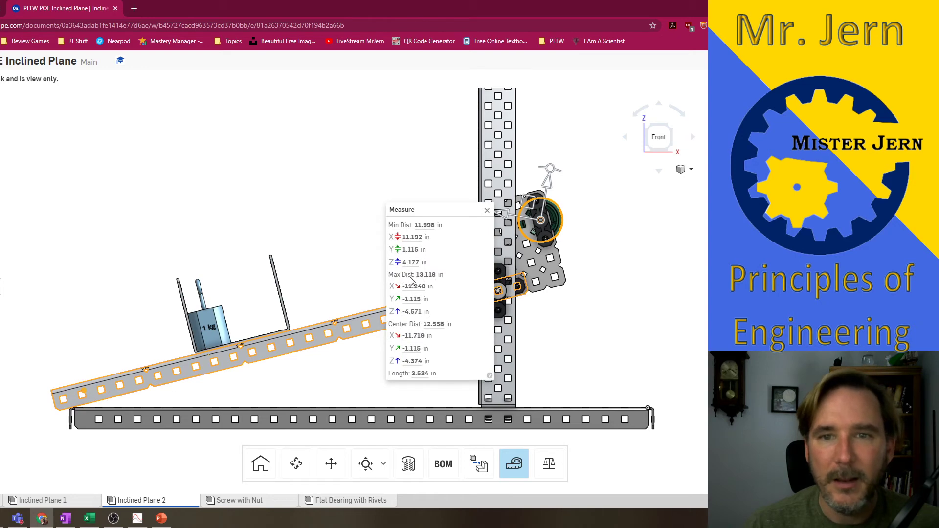
{"action": "left_click_drag", "start_coordinate": [434, 209], "coordinate": [280, 103]}
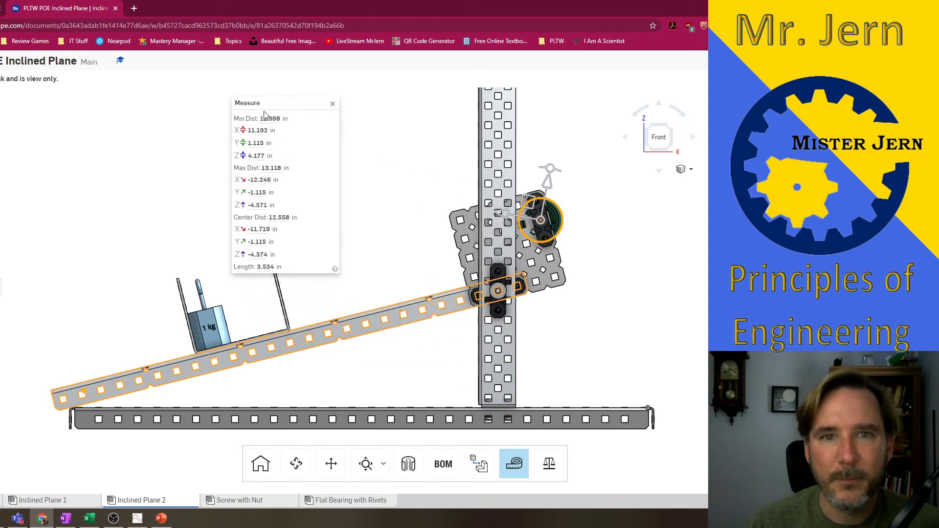
{"action": "mouse_move", "coordinate": [283, 120]}
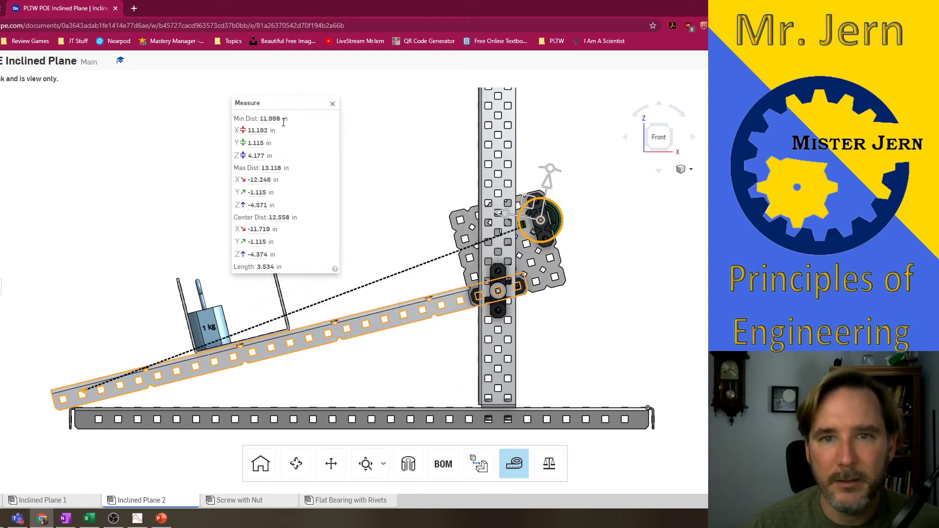
{"action": "right_click", "coordinate": [397, 143]}
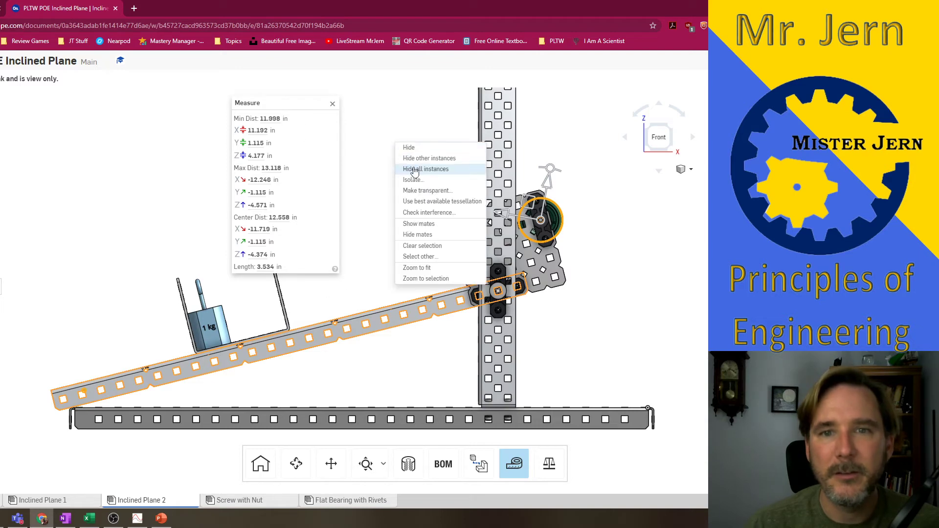
{"action": "left_click", "coordinate": [443, 246]}
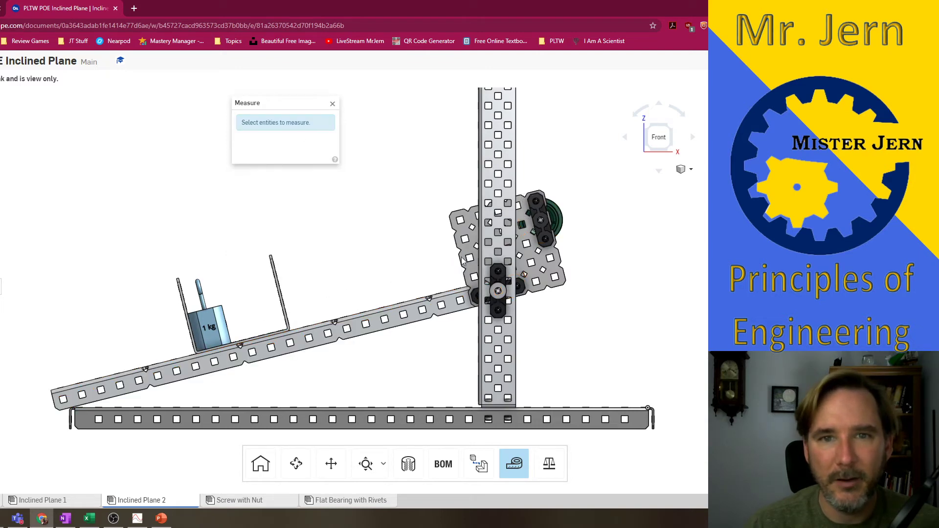
Measure wheel edge to inclined rail: 11.980 in min, 13.101 in max, 12.541 in centre.
{"action": "left_click", "coordinate": [550, 203]}
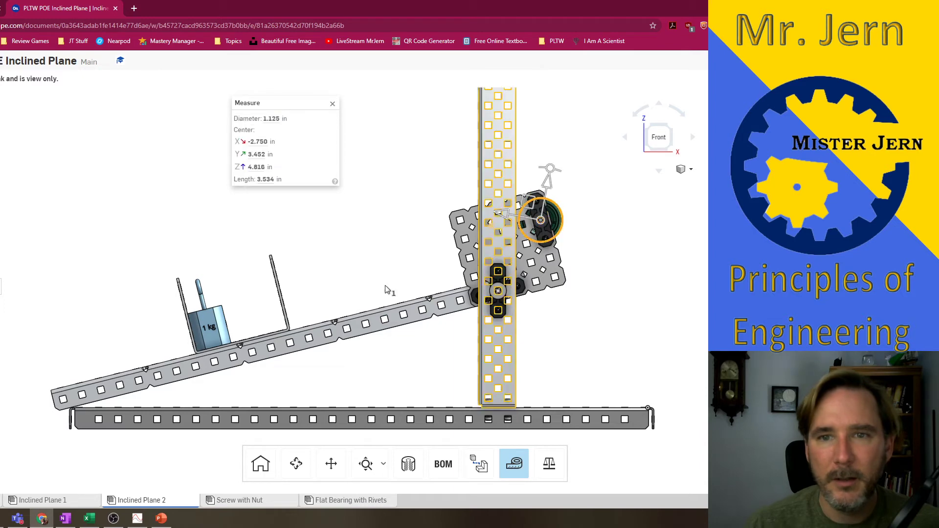
{"action": "left_click", "coordinate": [85, 395]}
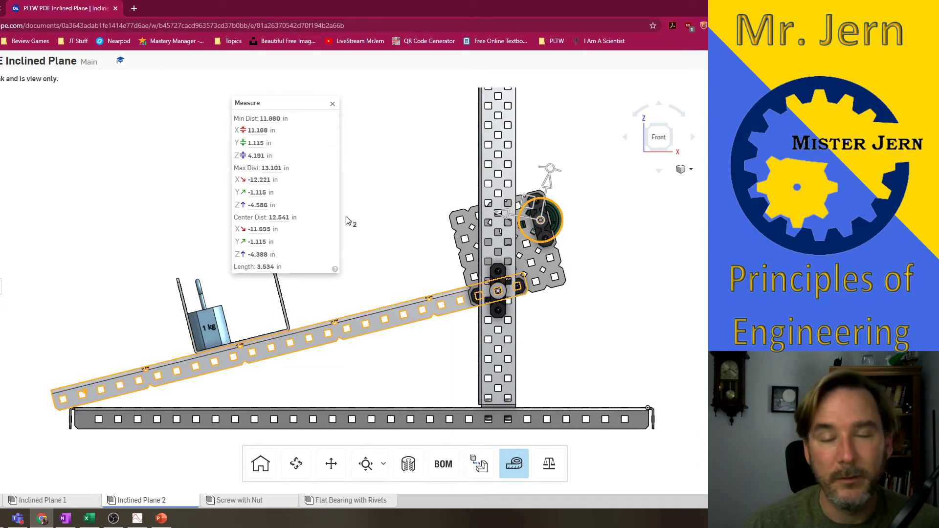
{"action": "mouse_move", "coordinate": [274, 168]}
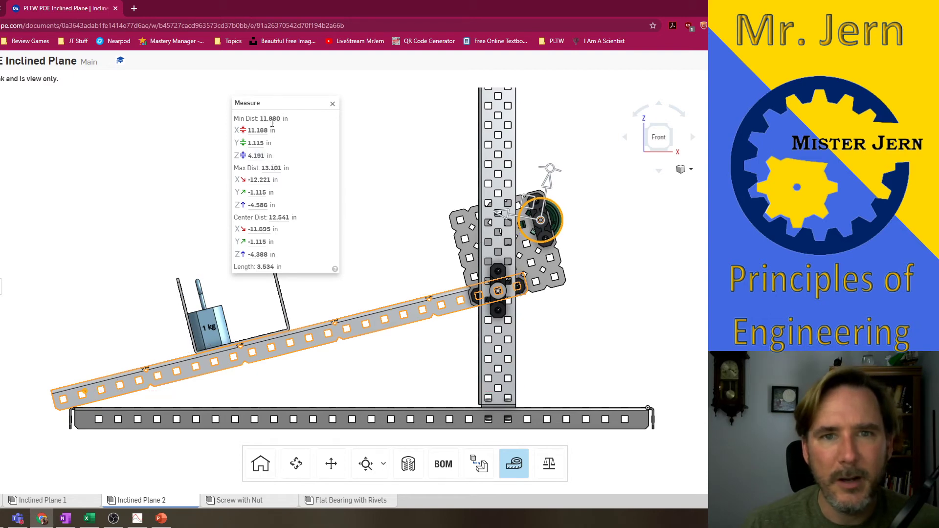
{"action": "mouse_move", "coordinate": [273, 122]}
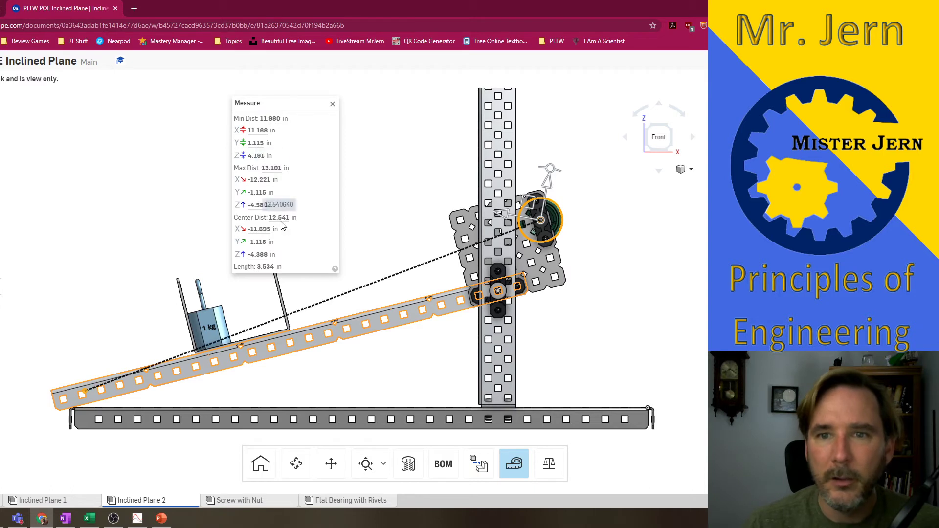
{"action": "mouse_move", "coordinate": [281, 219]}
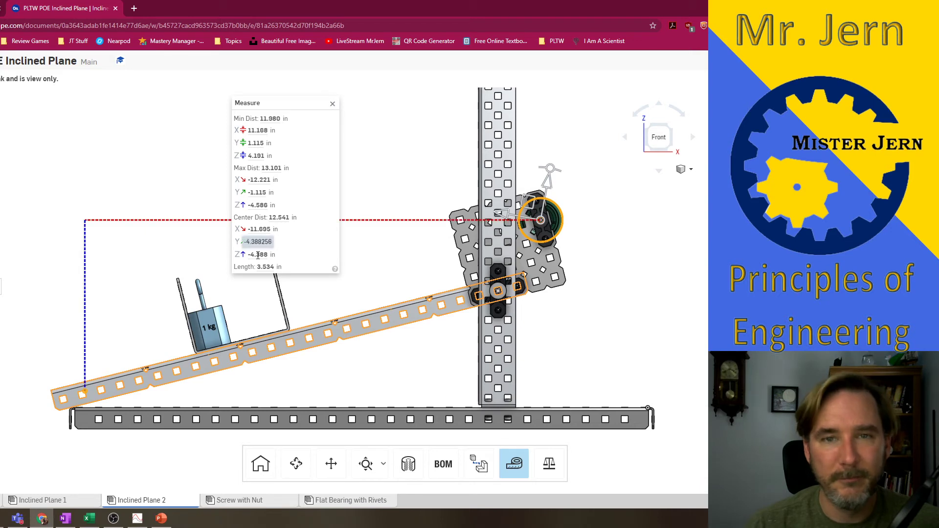
{"action": "left_click", "coordinate": [333, 104]}
Clear the selection and measure from the incline's lower-left vertex to the gear plate.
{"action": "right_click", "coordinate": [363, 138]}
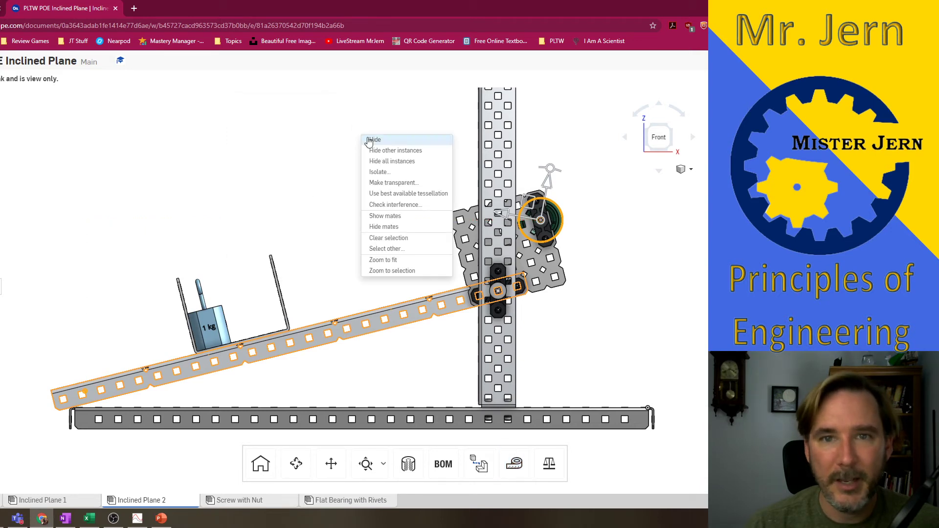
{"action": "left_click", "coordinate": [403, 238]}
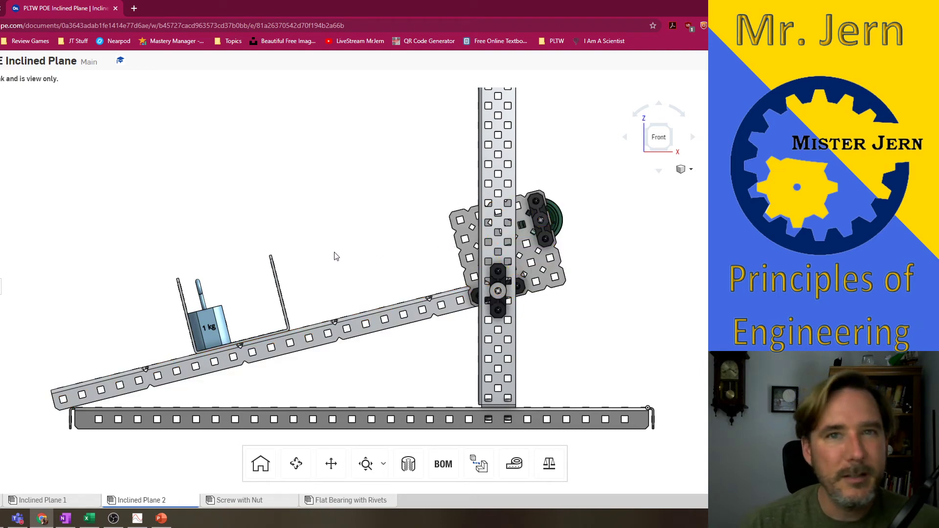
{"action": "left_click", "coordinate": [514, 464]}
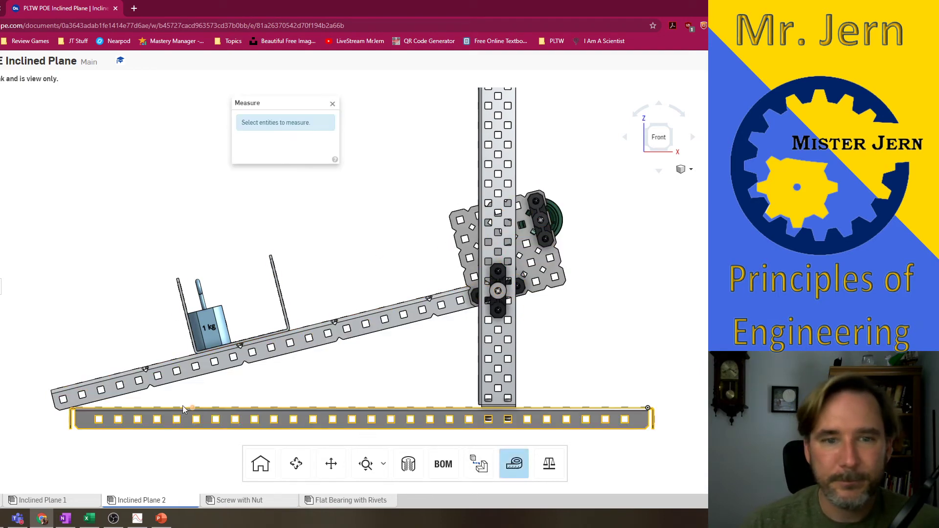
{"action": "left_click", "coordinate": [82, 392]}
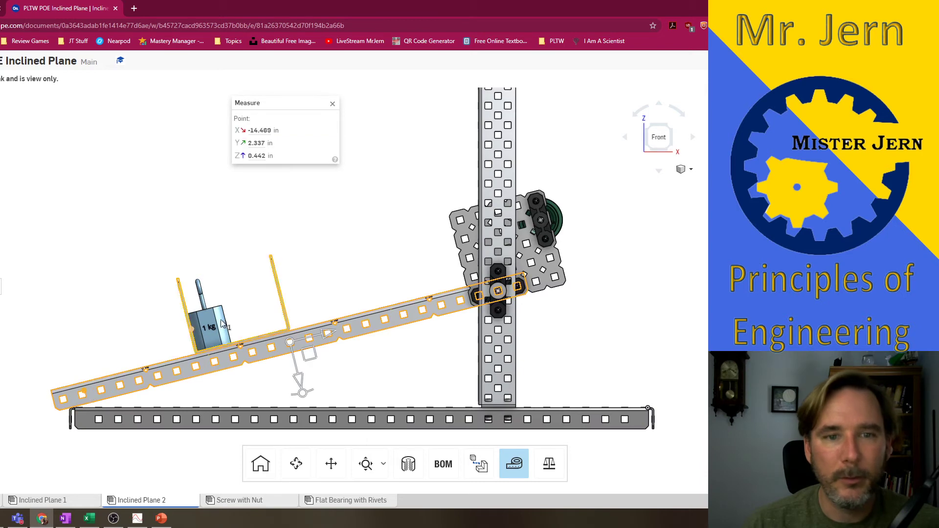
{"action": "left_click", "coordinate": [560, 278]}
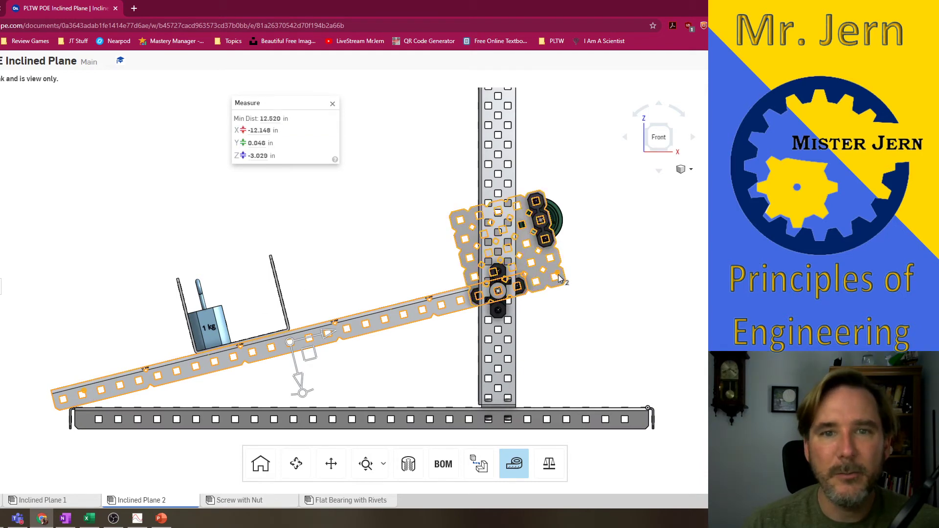
Read the 12.520 in distance and copy the full-precision Z component -3.028786 in.
{"action": "mouse_move", "coordinate": [264, 120]}
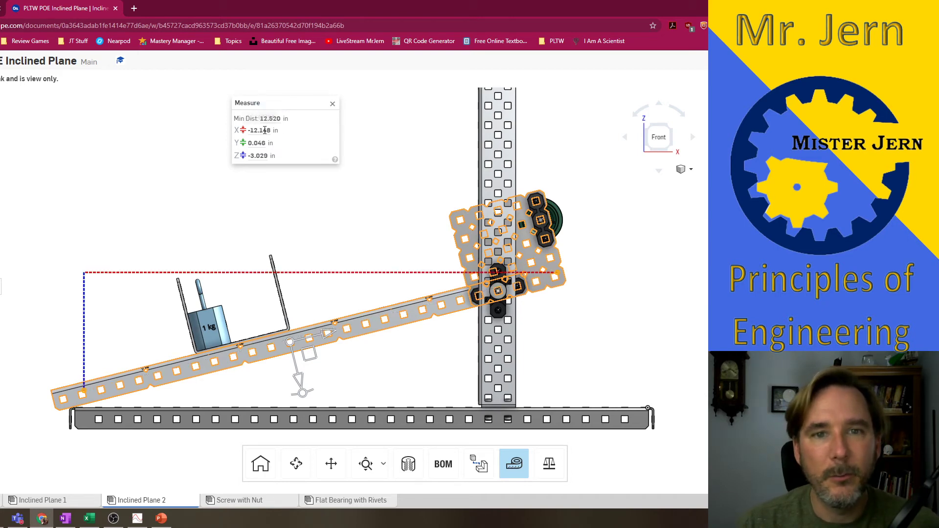
{"action": "mouse_move", "coordinate": [260, 156]}
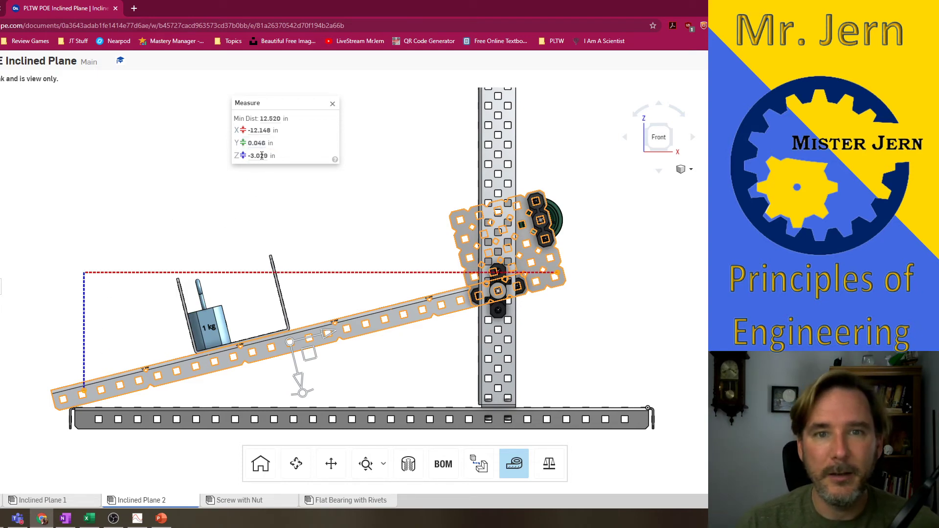
{"action": "double_click", "coordinate": [249, 156]}
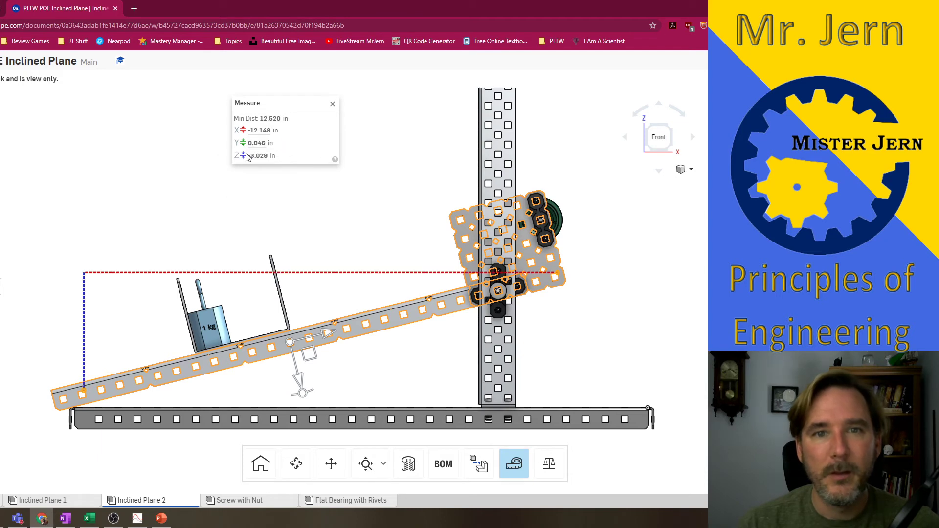
{"action": "double_click", "coordinate": [262, 156]}
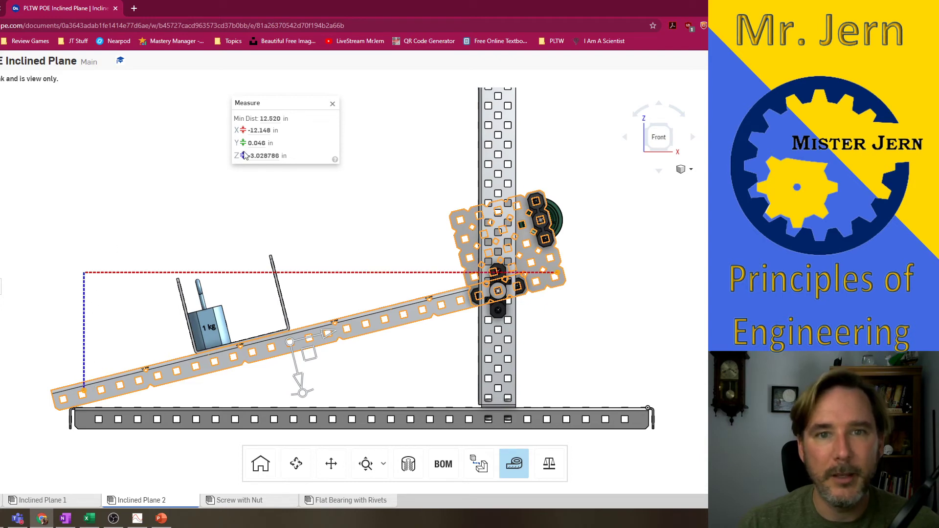
{"action": "left_click", "coordinate": [265, 157]}
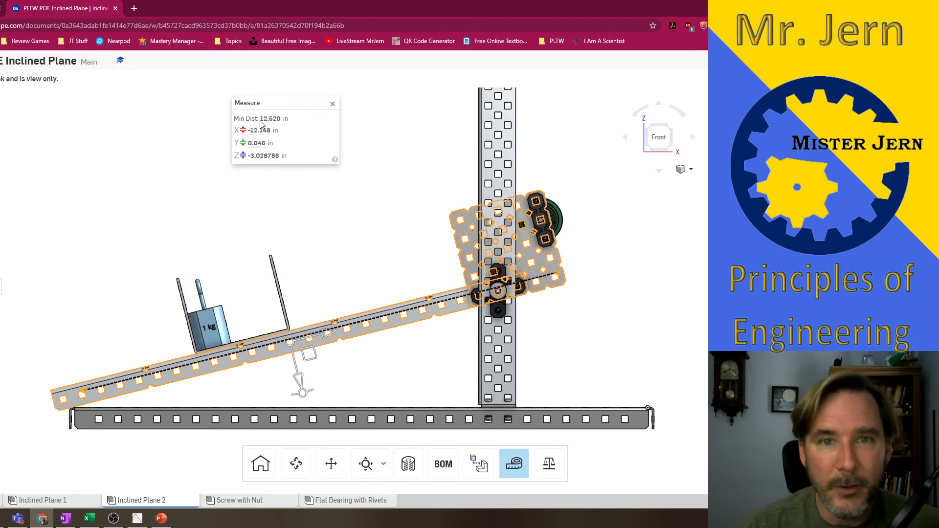
{"action": "left_click", "coordinate": [265, 157]}
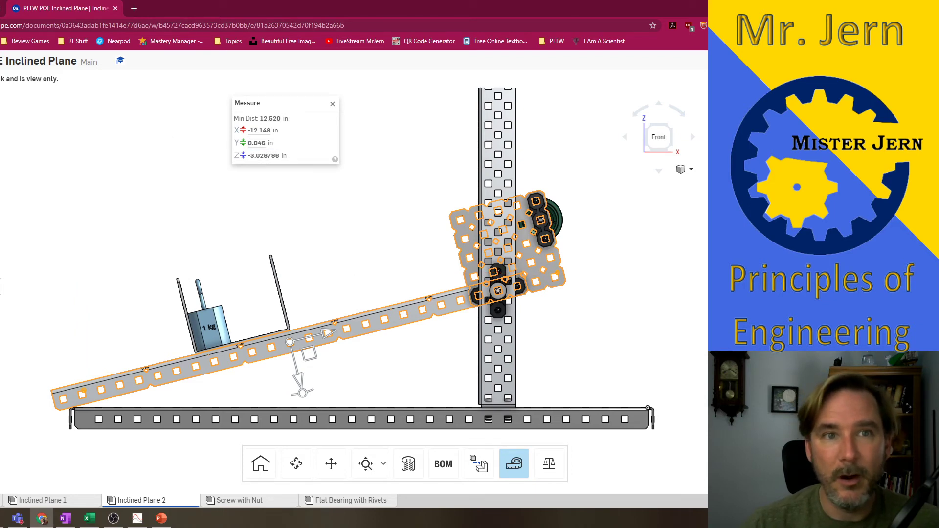
Return to the Inkling worksheet, scroll to questions 8–11, and download the Example 1 data file.
{"action": "key", "text": "alt+Tab"}
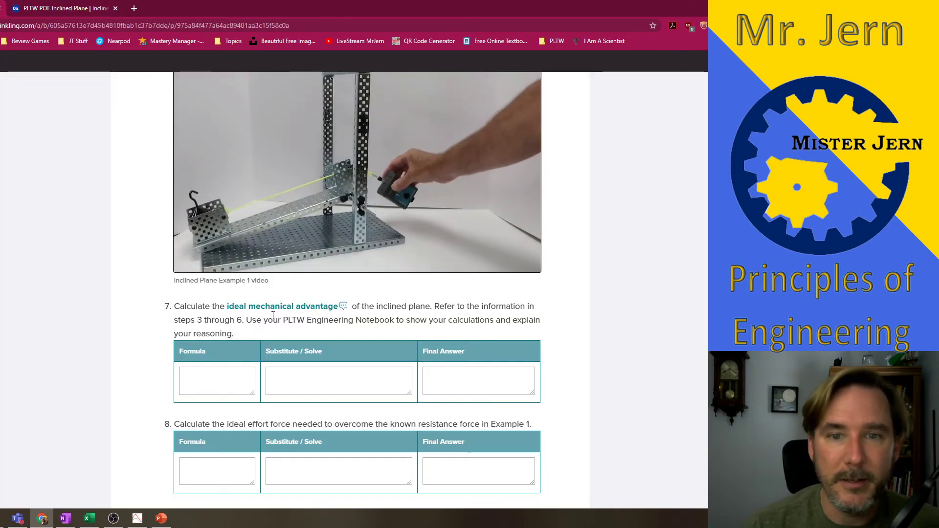
{"action": "scroll", "coordinate": [301, 311], "scroll_direction": "down", "scroll_amount": 4}
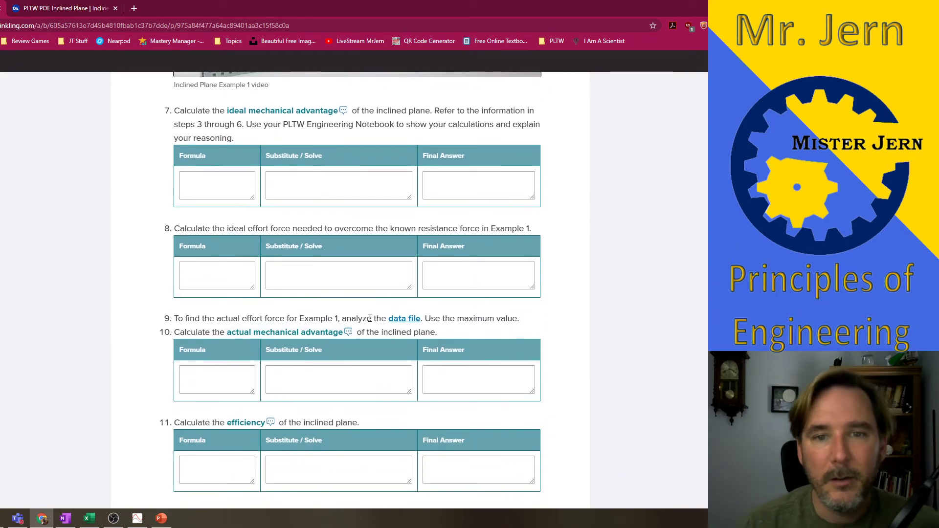
{"action": "scroll", "coordinate": [375, 262], "scroll_direction": "down", "scroll_amount": 1}
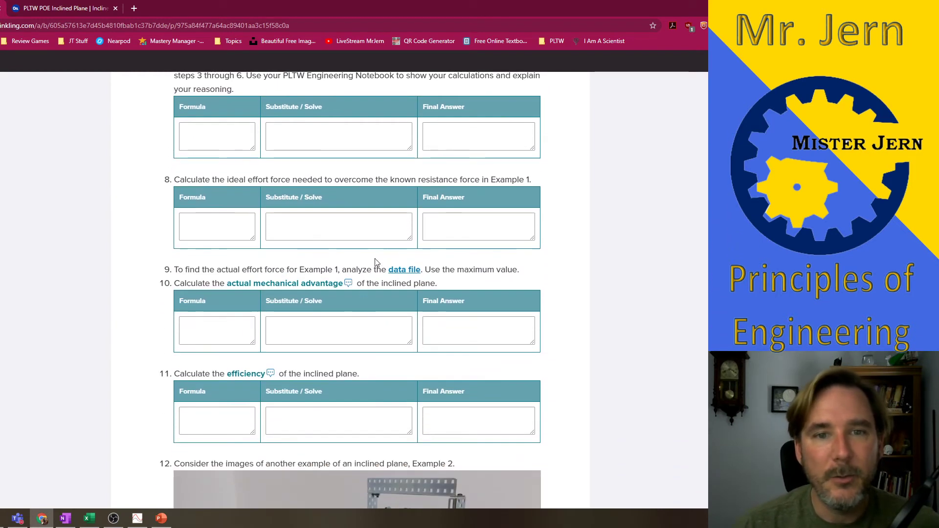
{"action": "left_click", "coordinate": [403, 270]}
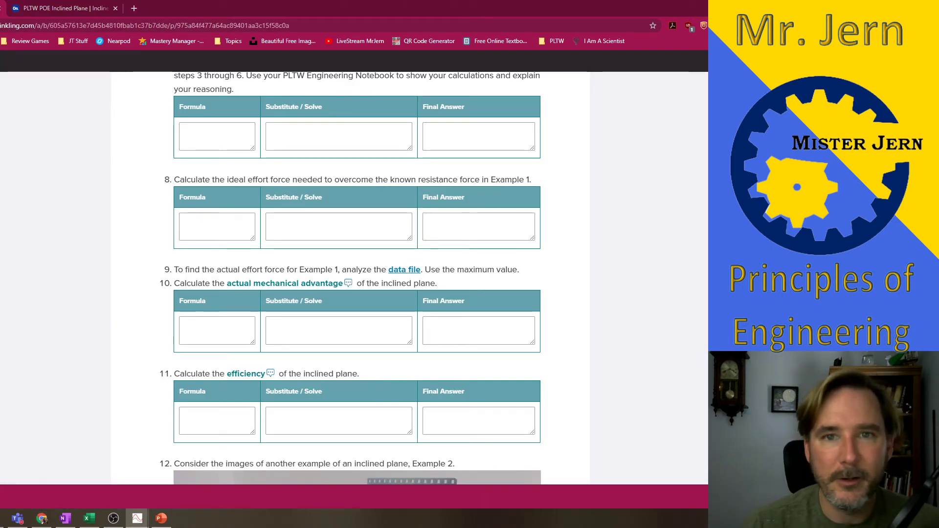
Reposition the Graphical Analysis window and begin opening a saved file, then cancel it.
{"action": "left_click_drag", "start_coordinate": [319, 90], "coordinate": [276, 107]}
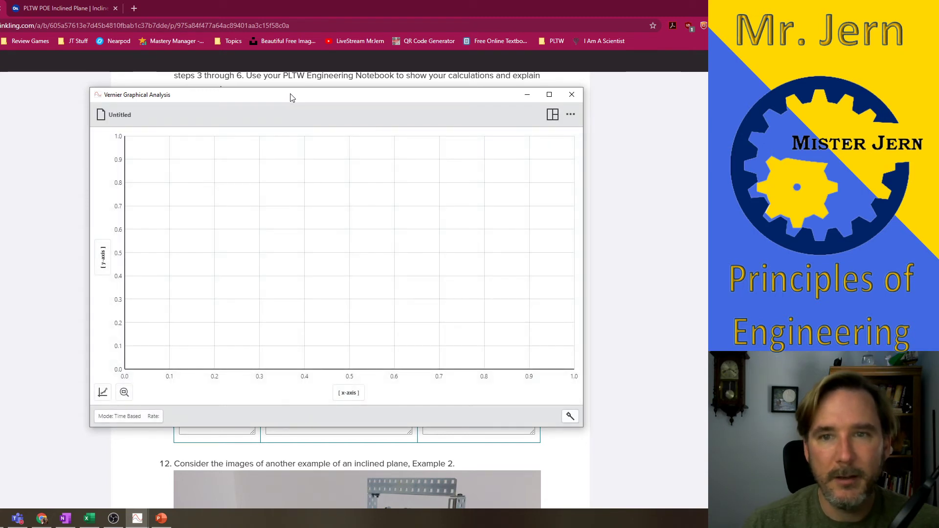
{"action": "left_click", "coordinate": [117, 115]}
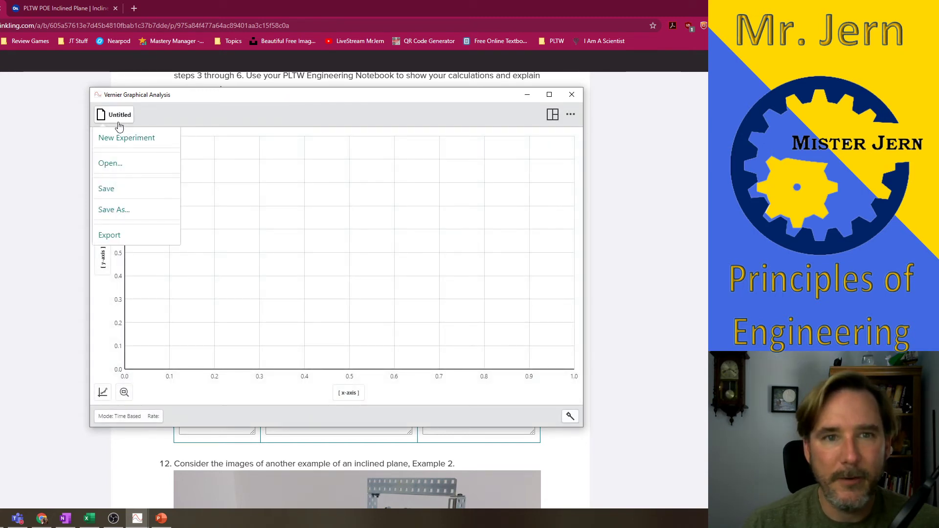
{"action": "left_click", "coordinate": [151, 163]}
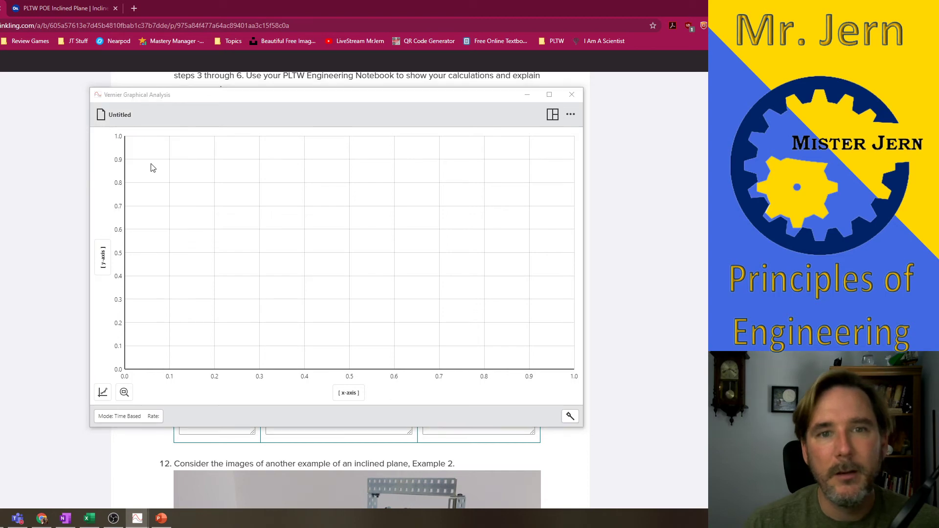
{"action": "left_click_drag", "start_coordinate": [307, 122], "coordinate": [773, 151]}
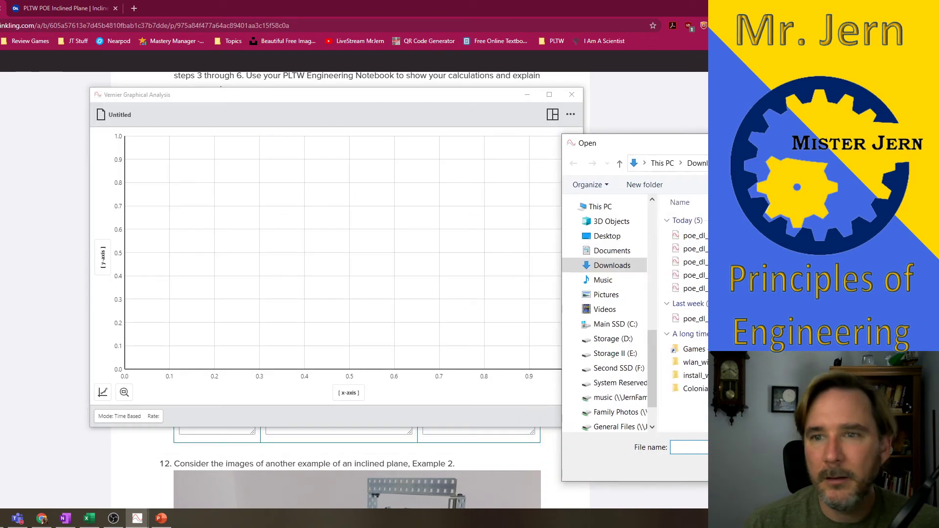
{"action": "key", "text": "Escape"}
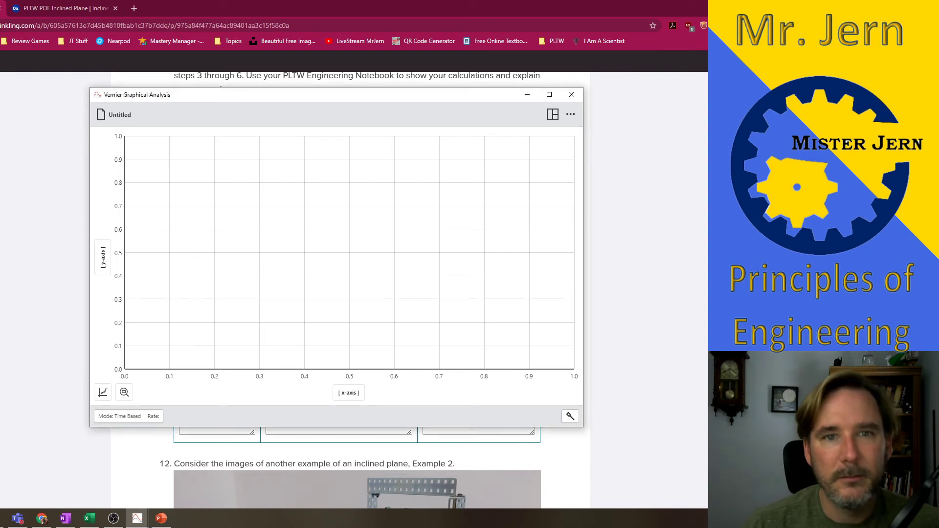
{"action": "key", "text": "alt+Tab"}
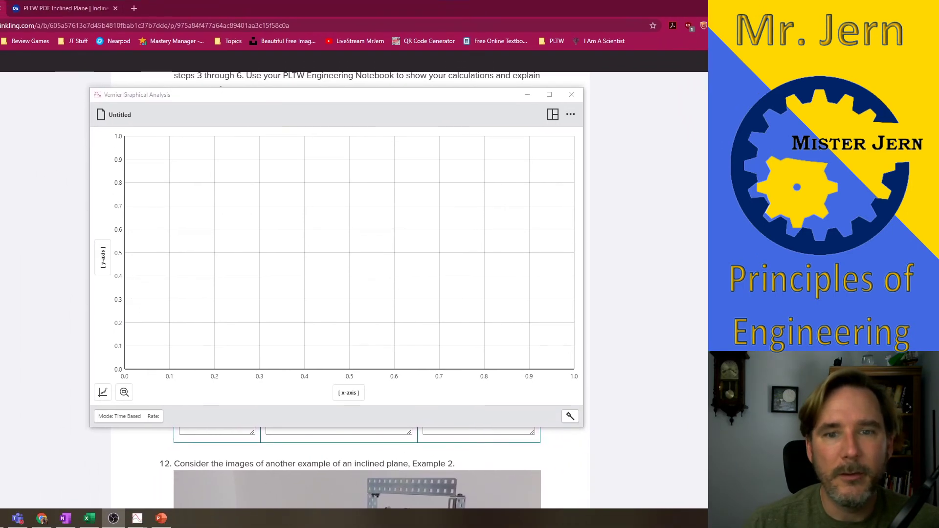
{"action": "left_click", "coordinate": [200, 174]}
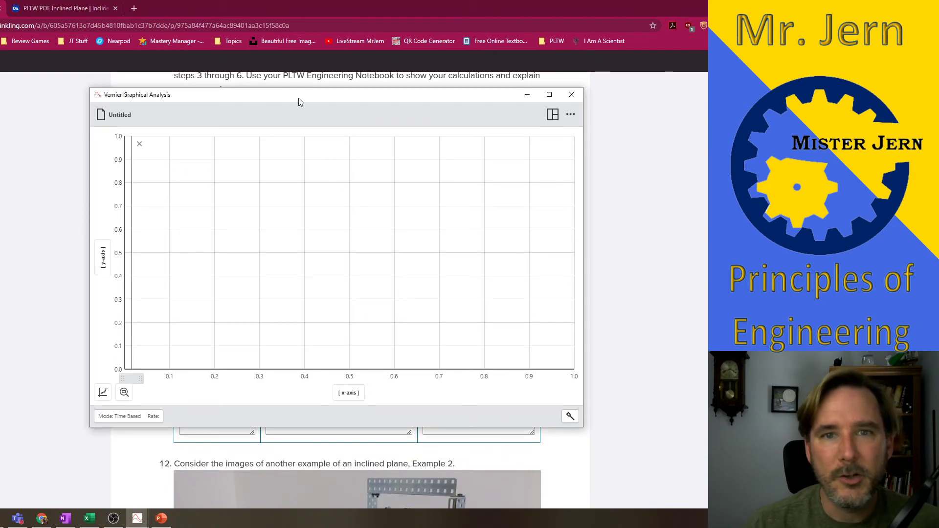
{"action": "left_click_drag", "start_coordinate": [299, 101], "coordinate": [295, 121]}
{"action": "left_click", "coordinate": [527, 114]}
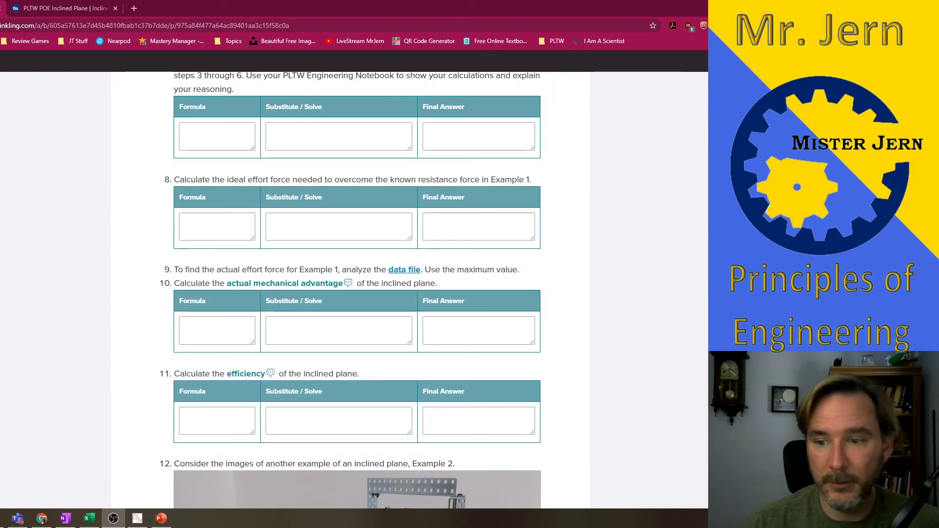
Close the pulley data file without saving and open poe_dl_111_10_Step25_InclinedPlaneLowAngle_Data.ambl.
{"action": "key", "text": "alt+Tab"}
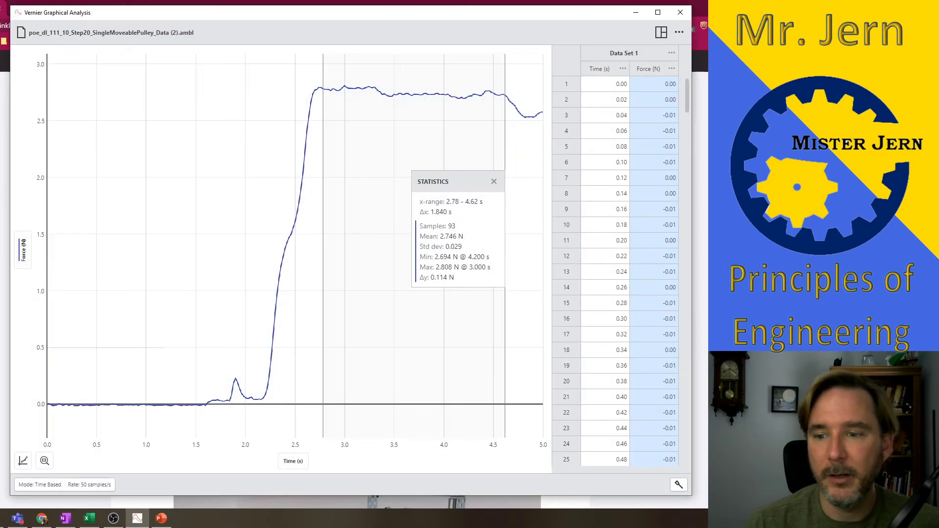
{"action": "left_click", "coordinate": [680, 12]}
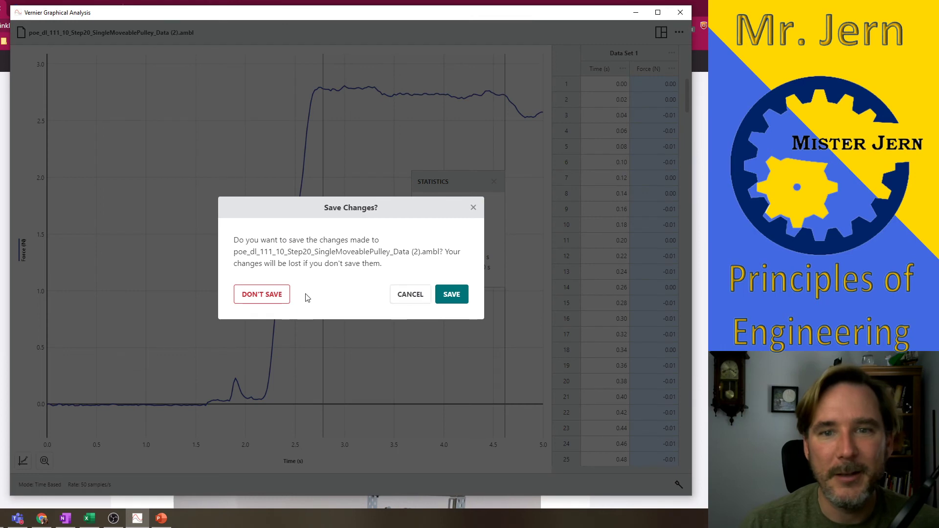
{"action": "left_click", "coordinate": [281, 295]}
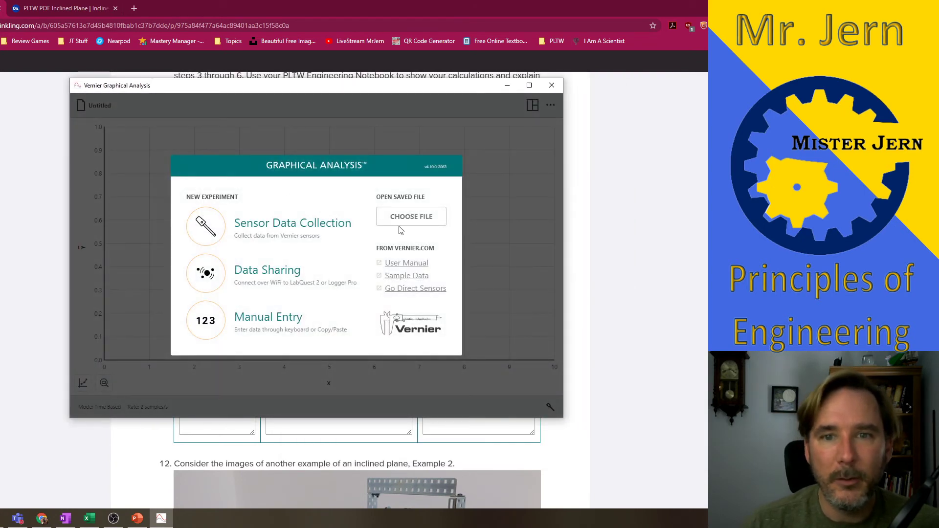
{"action": "left_click", "coordinate": [409, 218]}
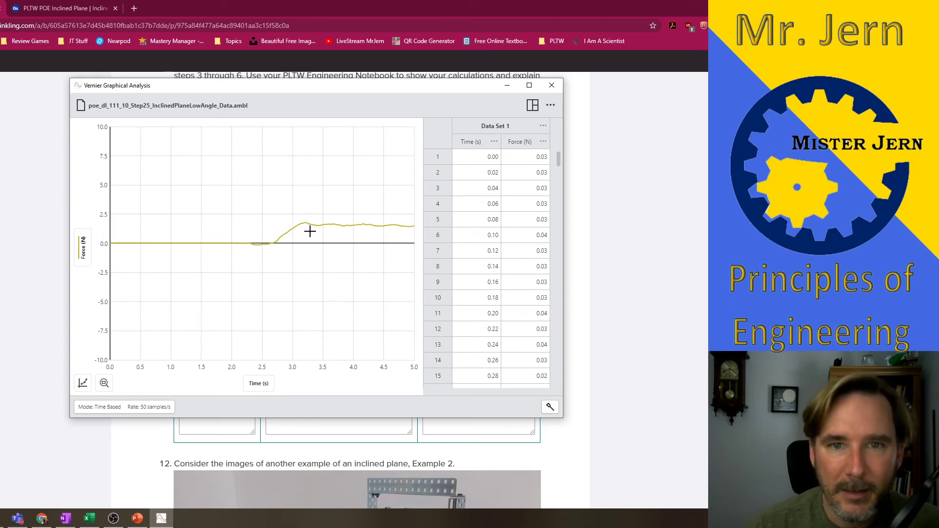
Show force statistics for 3.20–4.84 s (max 1.780 N), then minimize Graphical Analysis.
{"action": "left_click_drag", "start_coordinate": [305, 239], "coordinate": [405, 244]}
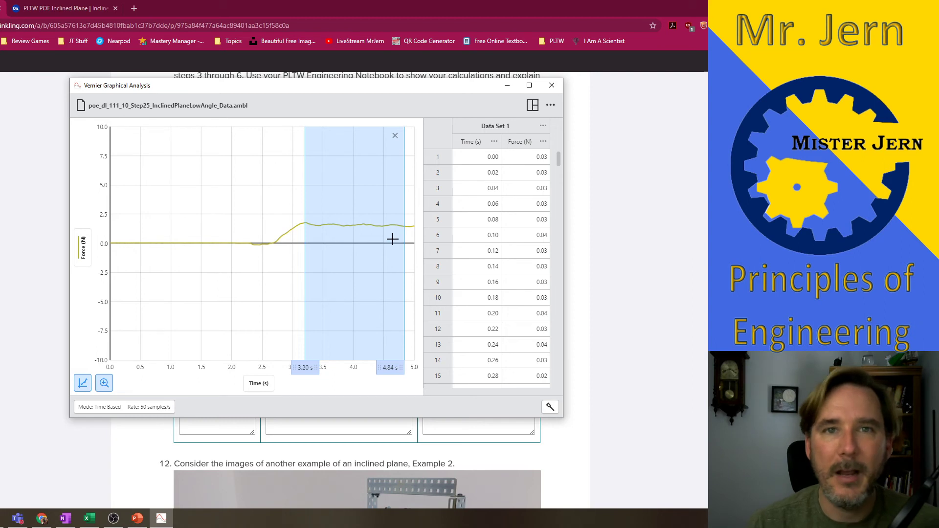
{"action": "left_click", "coordinate": [82, 384]}
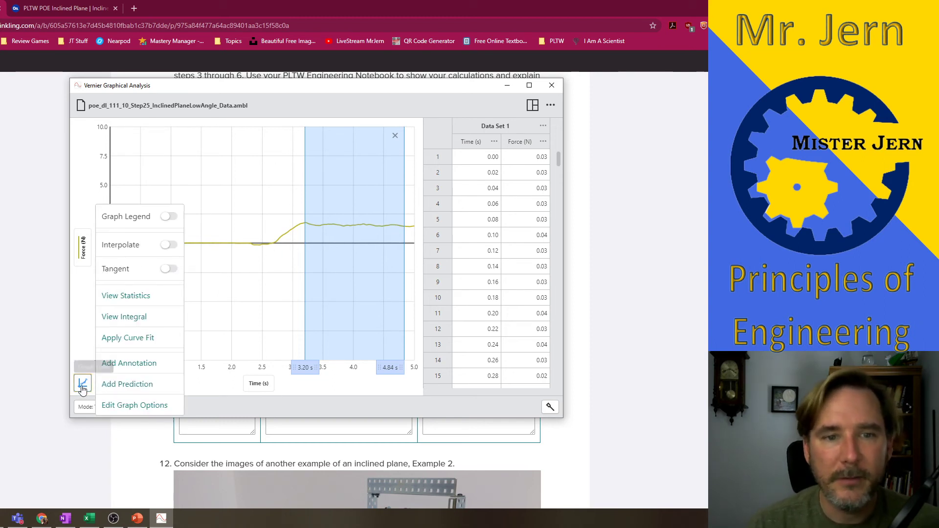
{"action": "left_click", "coordinate": [149, 300]}
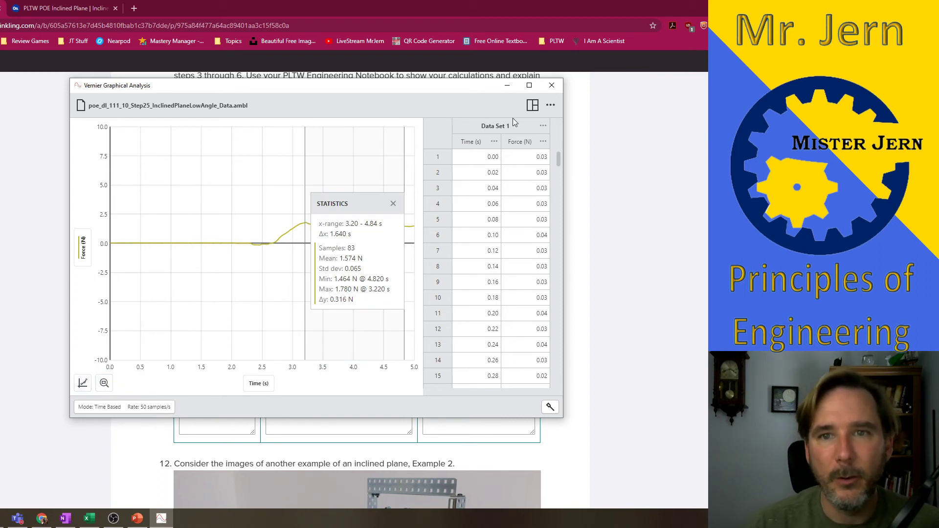
{"action": "left_click", "coordinate": [553, 85]}
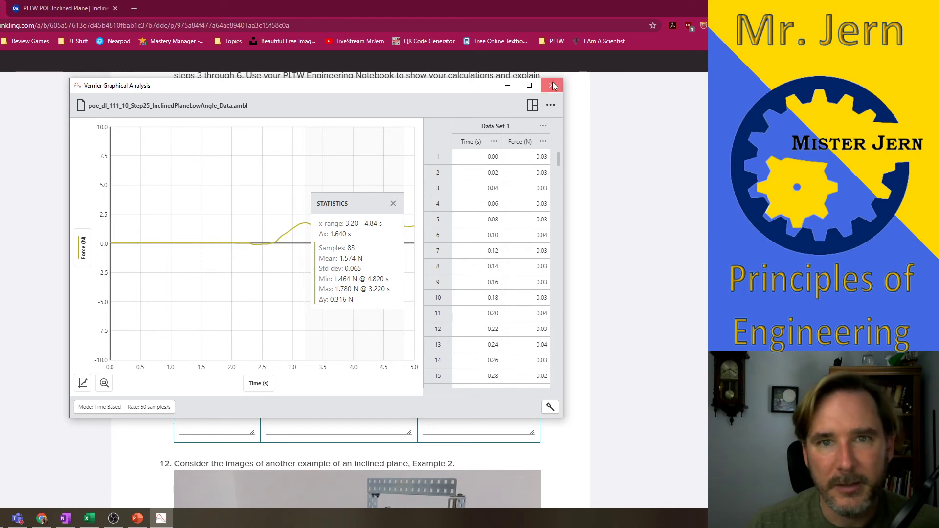
{"action": "left_click", "coordinate": [517, 90]}
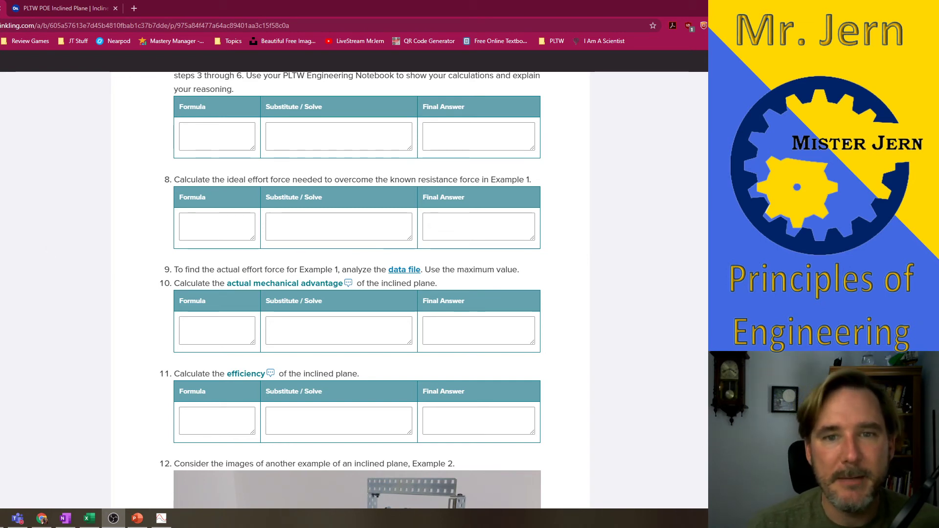
Scroll through the Inkling worksheet questions, then return to the Onshape Inclined Plane 2 assembly.
{"action": "scroll", "coordinate": [223, 215], "scroll_direction": "down", "scroll_amount": 5}
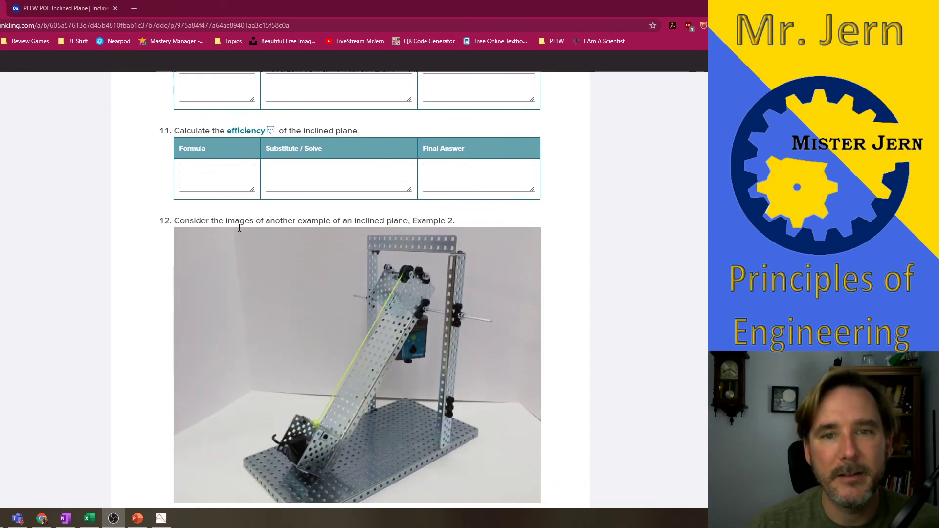
{"action": "scroll", "coordinate": [239, 228], "scroll_direction": "down", "scroll_amount": 2}
{"action": "scroll", "coordinate": [239, 228], "scroll_direction": "up", "scroll_amount": 4}
{"action": "scroll", "coordinate": [239, 228], "scroll_direction": "down", "scroll_amount": 1}
{"action": "scroll", "coordinate": [239, 228], "scroll_direction": "up", "scroll_amount": 1}
{"action": "scroll", "coordinate": [238, 230], "scroll_direction": "up", "scroll_amount": 2}
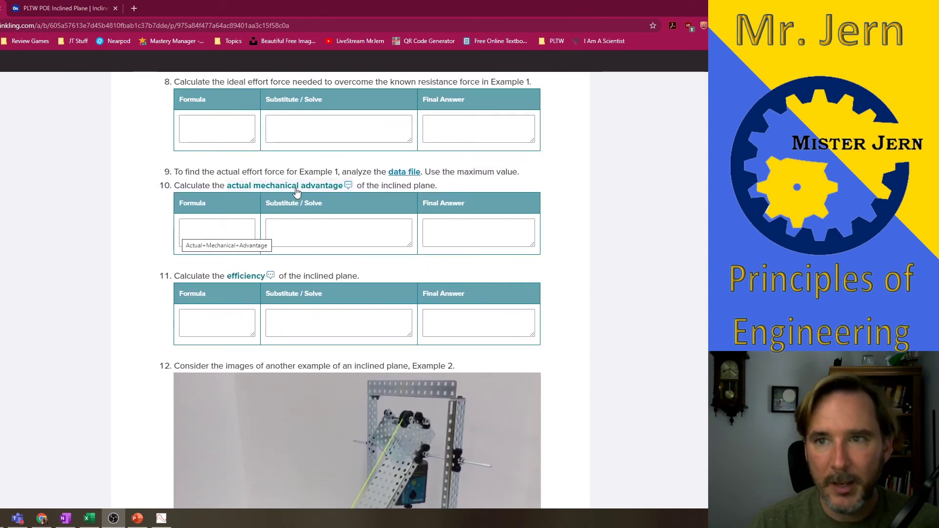
{"action": "scroll", "coordinate": [298, 192], "scroll_direction": "up", "scroll_amount": 7}
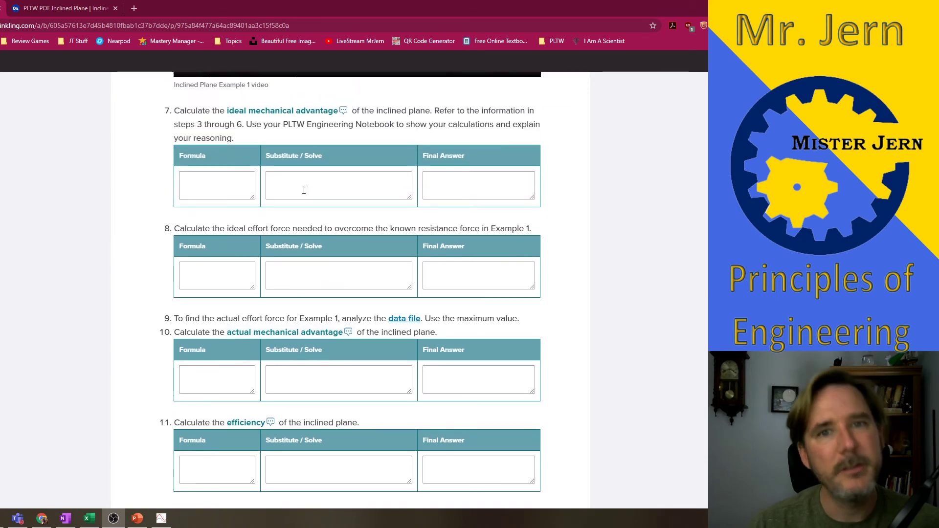
{"action": "scroll", "coordinate": [302, 210], "scroll_direction": "up", "scroll_amount": 5}
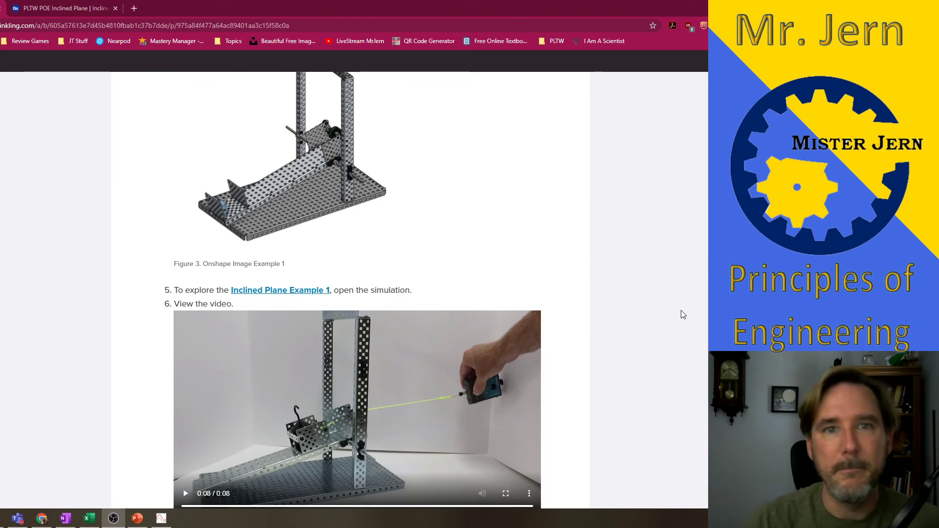
{"action": "key", "text": "ctrl+Tab"}
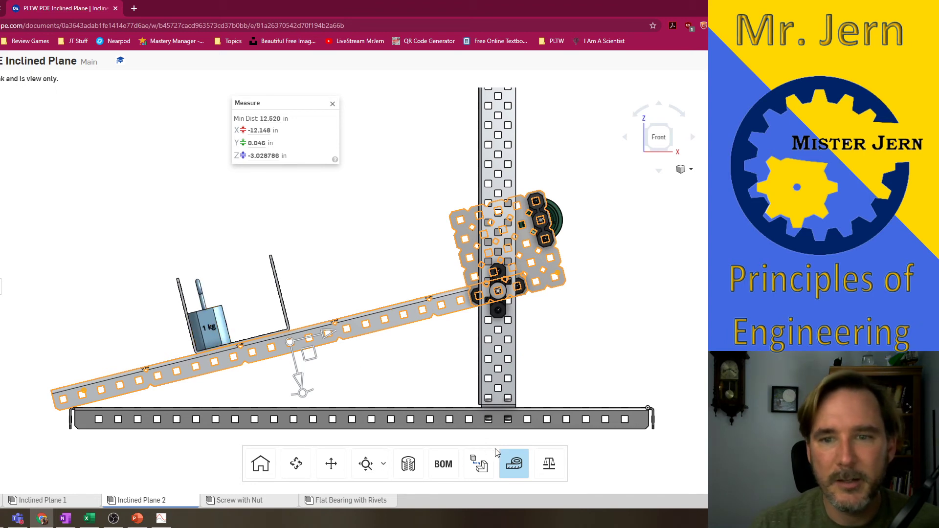
Briefly view mass properties of the current selection, close them, and clear the selection.
{"action": "left_click", "coordinate": [549, 464]}
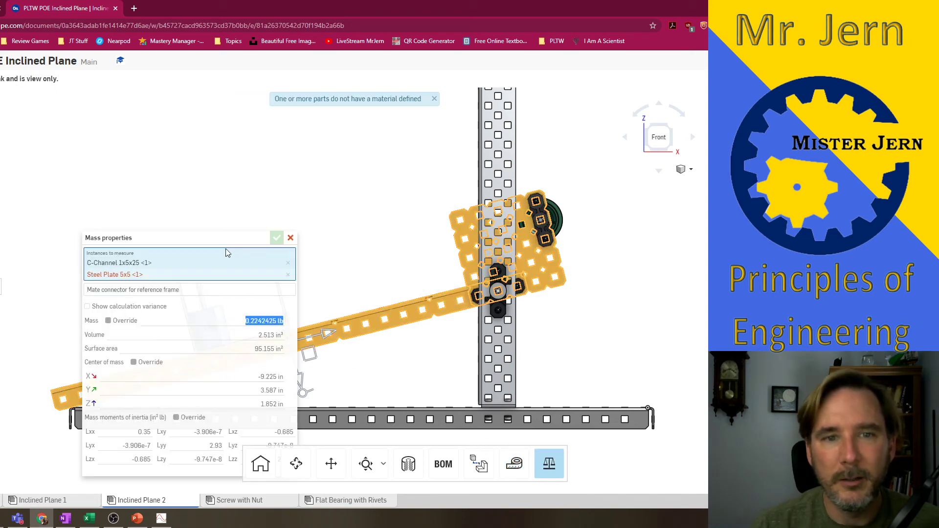
{"action": "left_click_drag", "start_coordinate": [206, 239], "coordinate": [407, 192]}
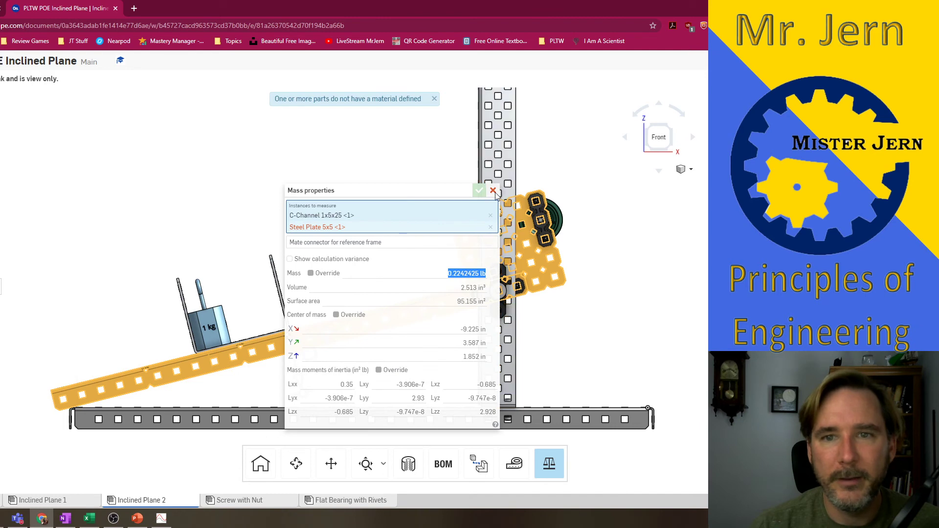
{"action": "left_click", "coordinate": [479, 191]}
{"action": "right_click", "coordinate": [378, 210]}
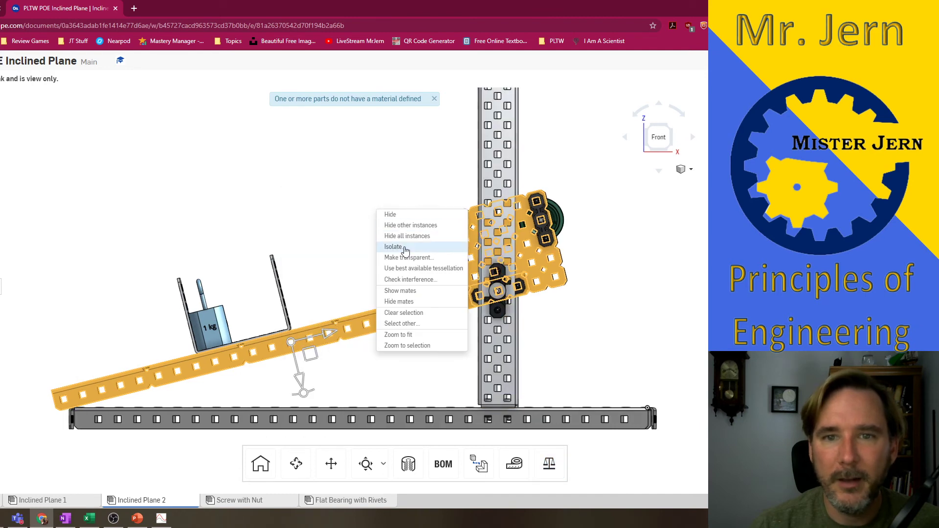
{"action": "left_click", "coordinate": [404, 312]}
Measure mass properties of the 1 kg mass plus cart, reading 0.224 lb.
{"action": "left_click", "coordinate": [549, 464]}
{"action": "left_click", "coordinate": [223, 324]}
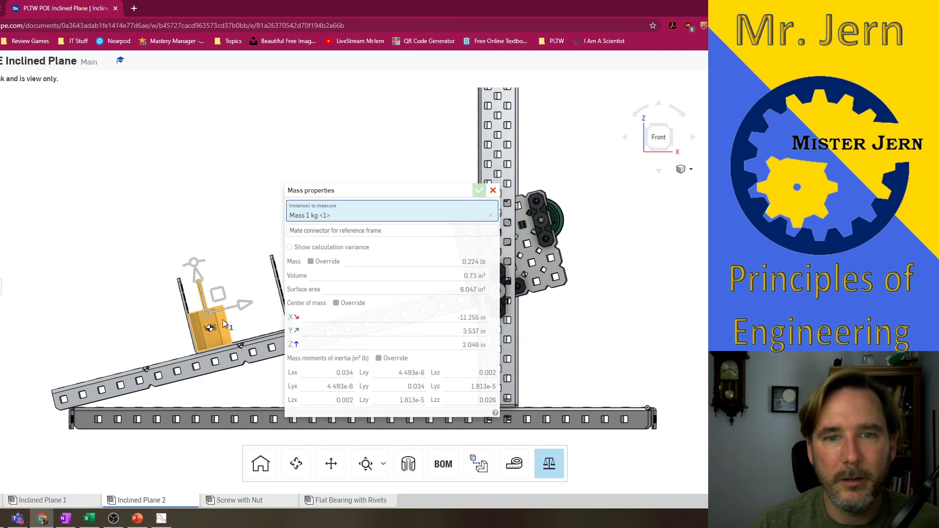
{"action": "left_click", "coordinate": [274, 276]}
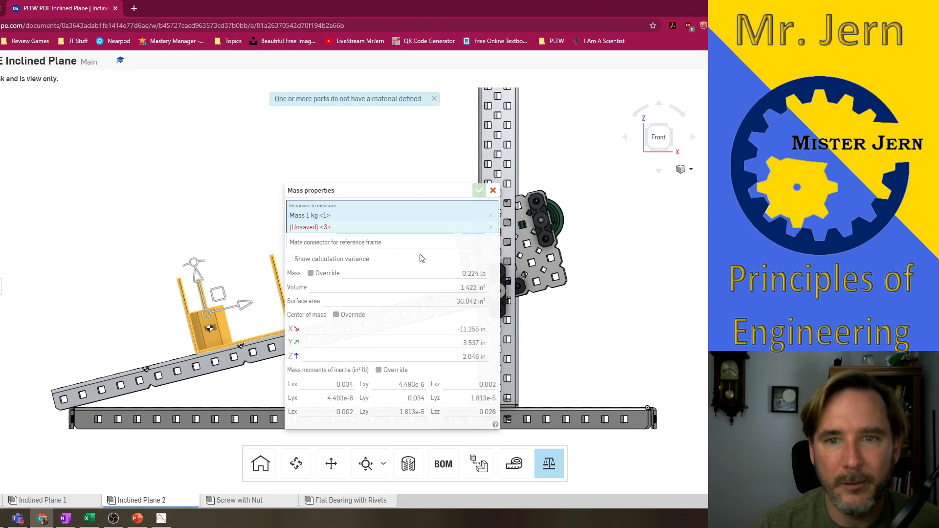
{"action": "mouse_move", "coordinate": [479, 281]}
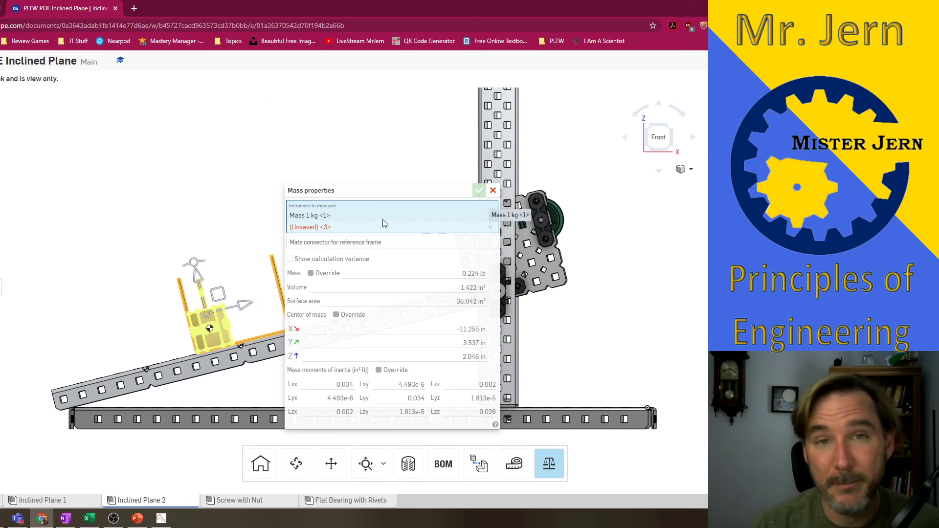
{"action": "left_click", "coordinate": [277, 280]}
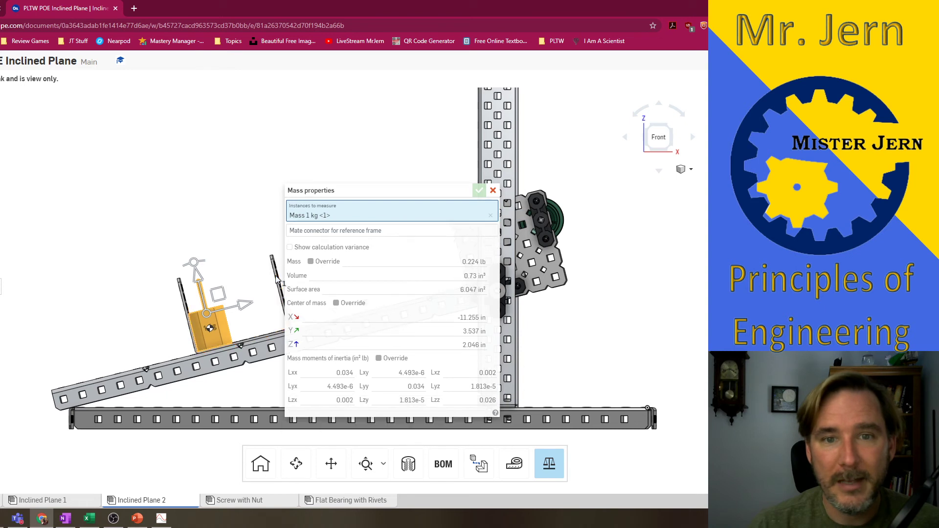
{"action": "left_click", "coordinate": [276, 279]}
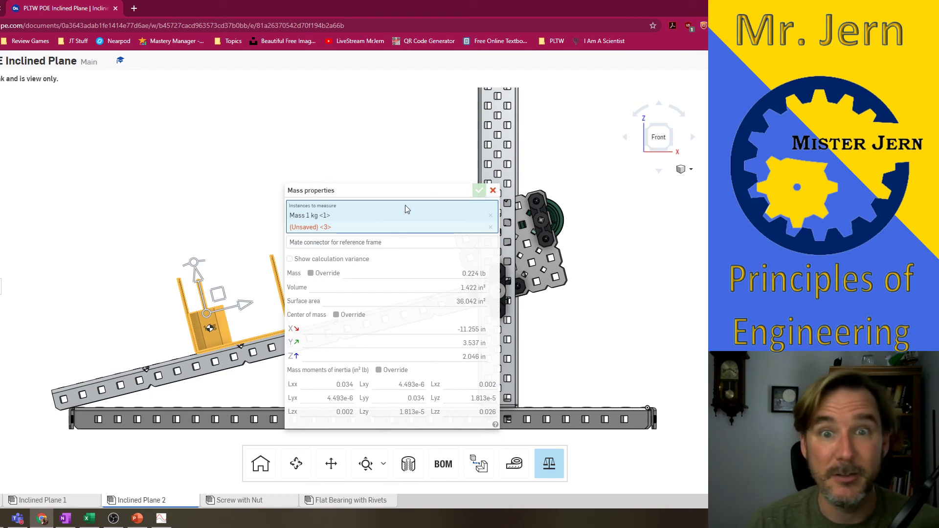
{"action": "left_click_drag", "start_coordinate": [392, 192], "coordinate": [392, 139]}
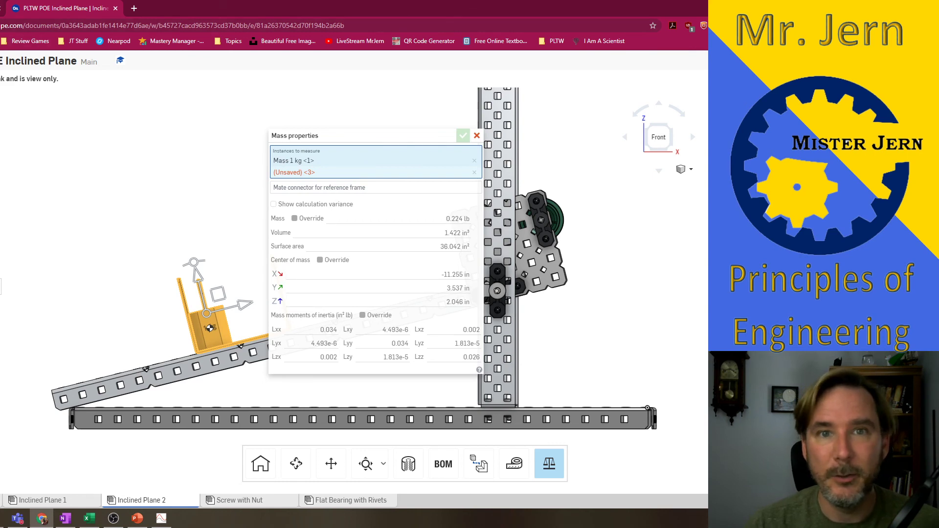
Scroll to the end of the inclined plane page and return to the Activity 1.1.1 overview.
{"action": "key", "text": "ctrl+Tab"}
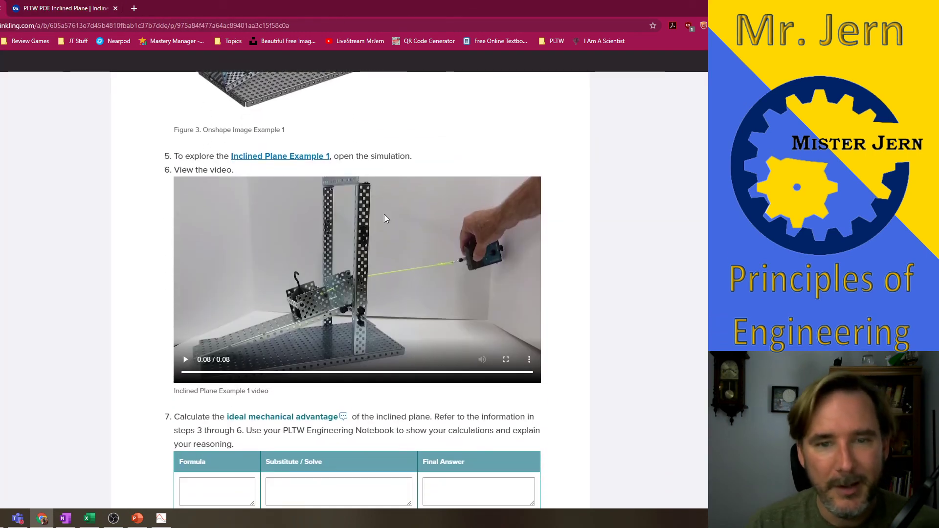
{"action": "scroll", "coordinate": [384, 220], "scroll_direction": "down", "scroll_amount": 4}
{"action": "scroll", "coordinate": [368, 237], "scroll_direction": "down", "scroll_amount": 5}
{"action": "scroll", "coordinate": [364, 247], "scroll_direction": "down", "scroll_amount": 5}
{"action": "scroll", "coordinate": [350, 234], "scroll_direction": "down", "scroll_amount": 10}
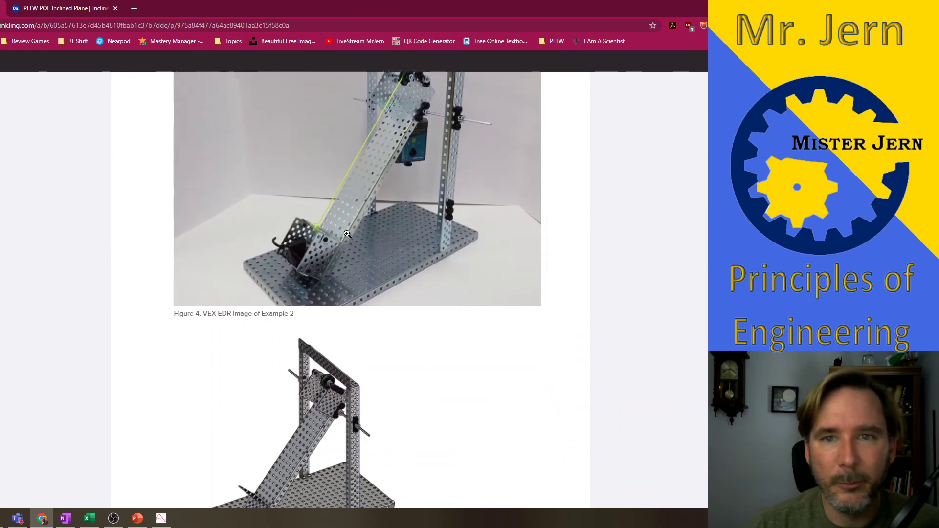
{"action": "scroll", "coordinate": [319, 241], "scroll_direction": "down", "scroll_amount": 7}
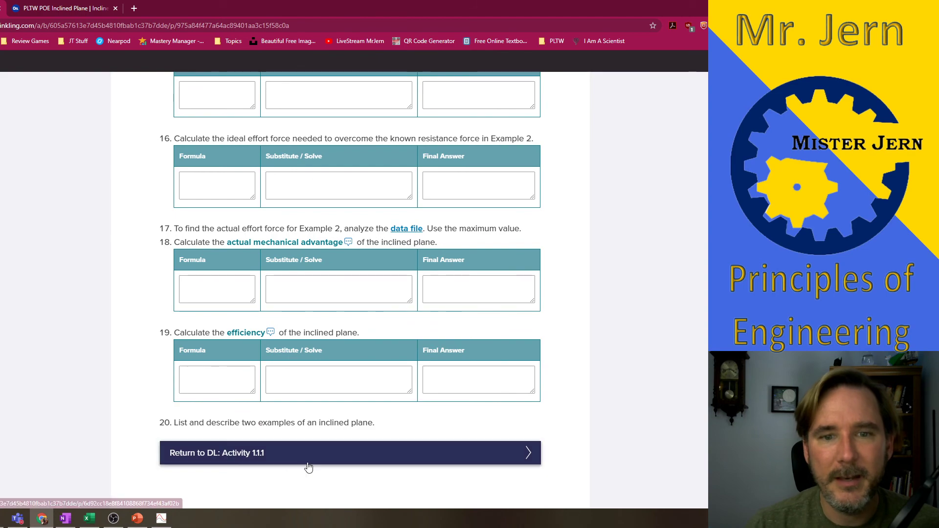
{"action": "left_click", "coordinate": [308, 462]}
Open the Screw investigation page from the Activity 1.1.1 overview.
{"action": "scroll", "coordinate": [351, 367], "scroll_direction": "down", "scroll_amount": 12}
{"action": "scroll", "coordinate": [349, 344], "scroll_direction": "down", "scroll_amount": 7}
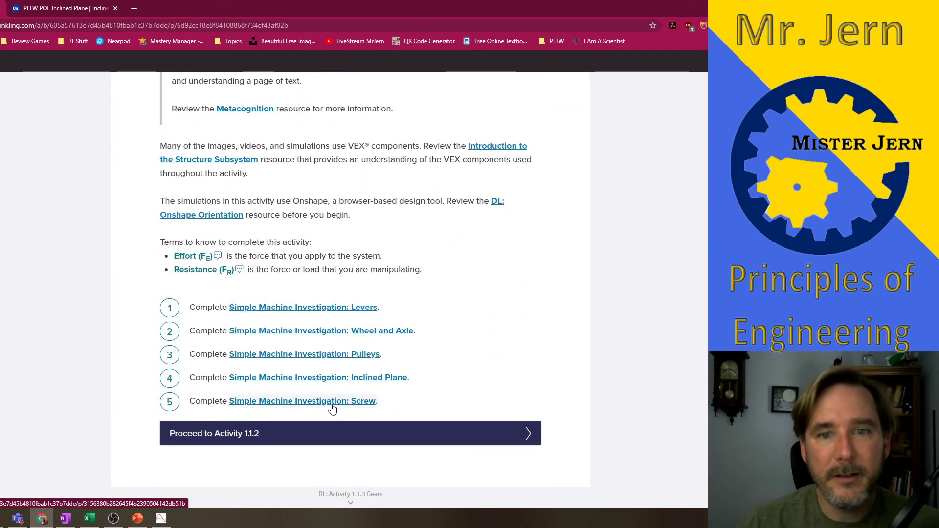
{"action": "left_click", "coordinate": [331, 407]}
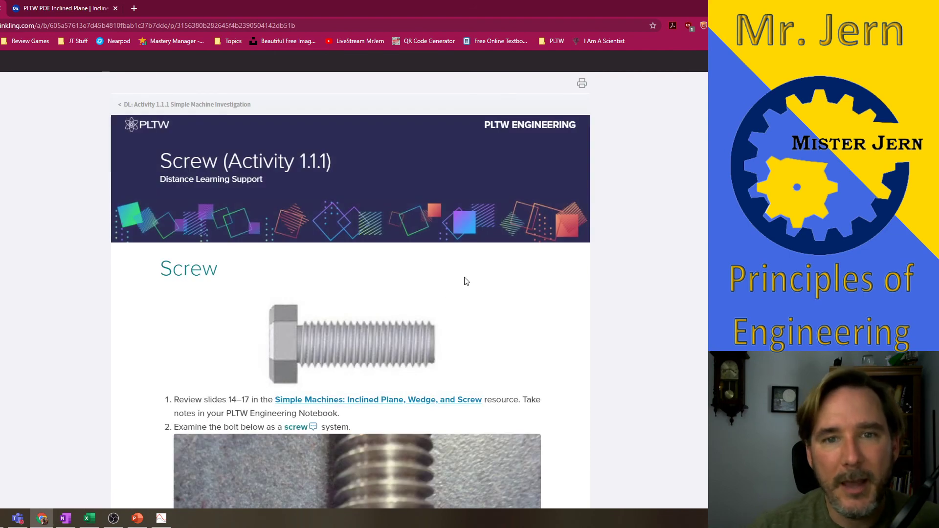
{"action": "scroll", "coordinate": [439, 289], "scroll_direction": "down", "scroll_amount": 3}
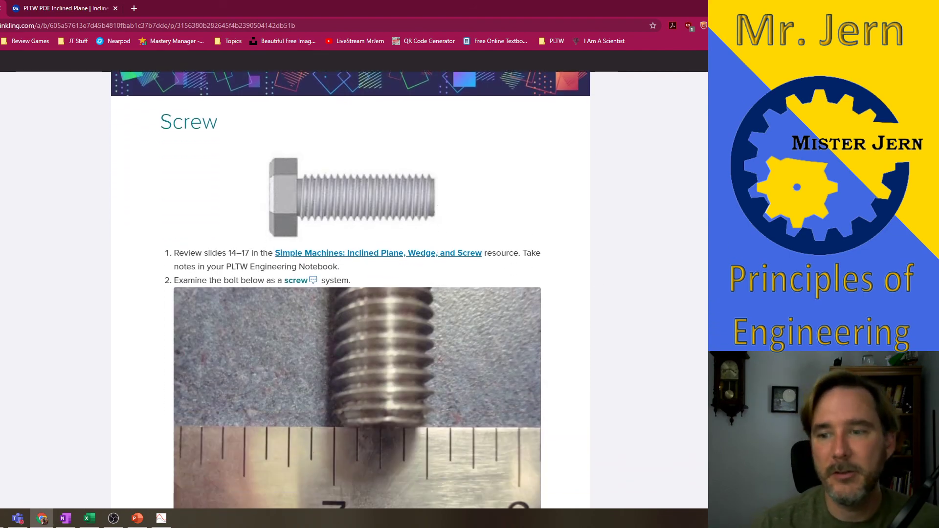
Review the Screw Identification and Screw IMA slides in PowerPoint, then return to the Screw page.
{"action": "key", "text": "alt+Tab"}
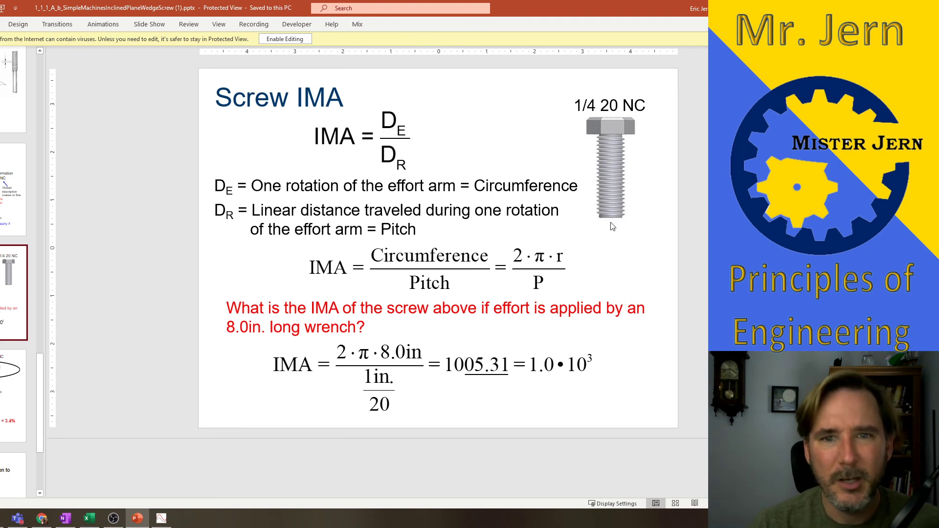
{"action": "scroll", "coordinate": [391, 215], "scroll_direction": "up", "scroll_amount": 1}
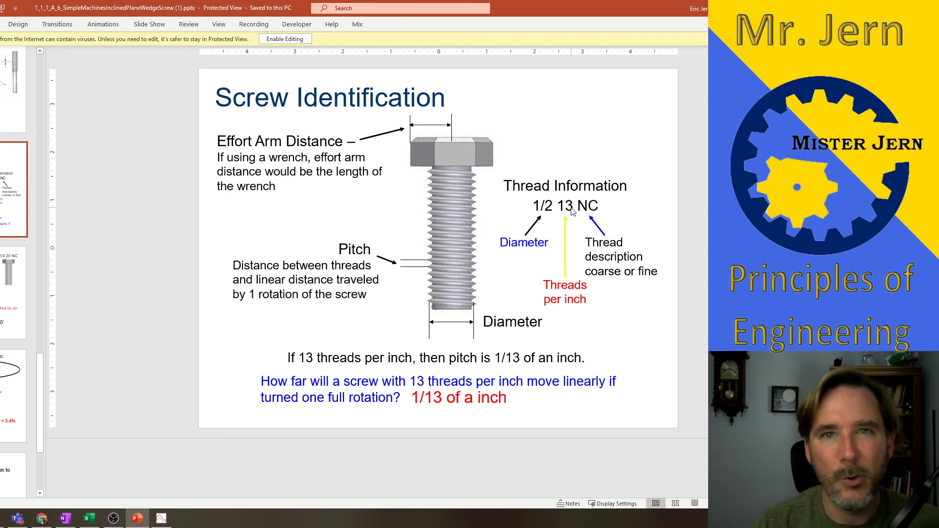
{"action": "scroll", "coordinate": [527, 235], "scroll_direction": "down", "scroll_amount": 1}
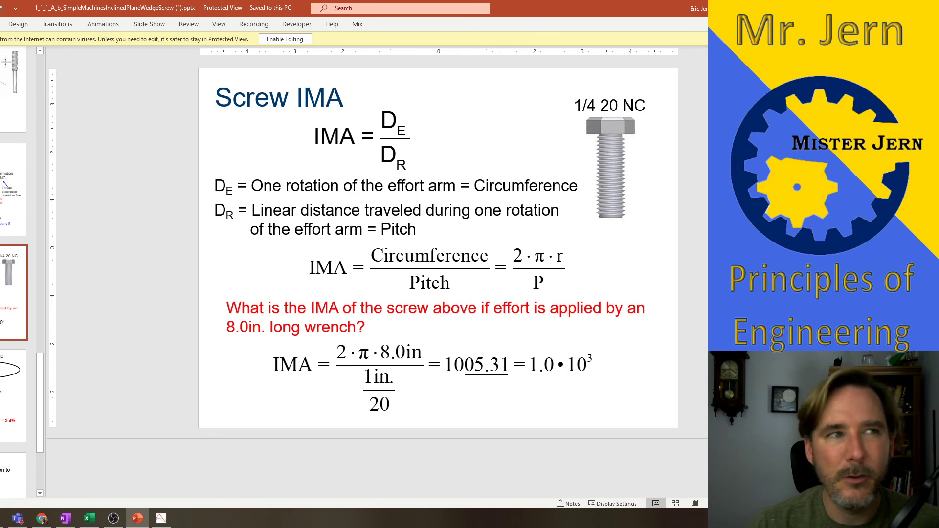
{"action": "key", "text": "alt+Tab"}
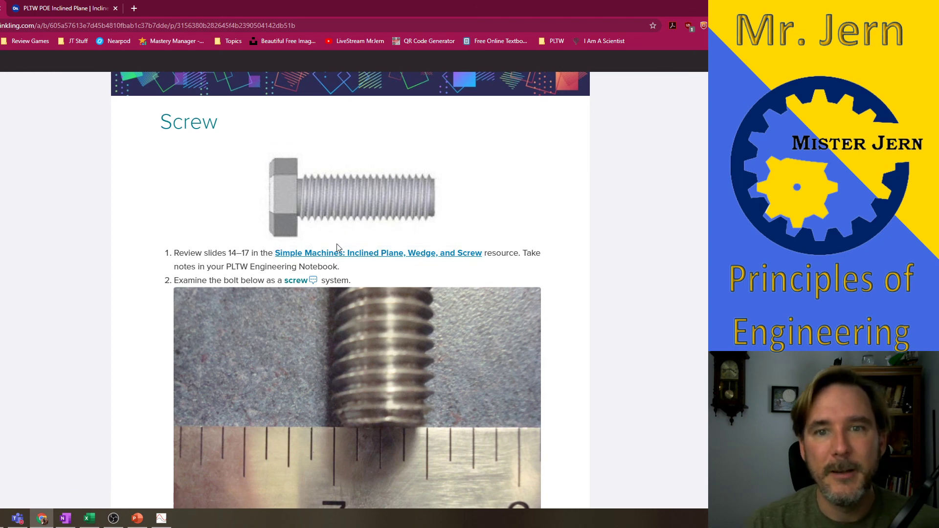
Scroll through the bolt, wood screw, wood vise and force-plate tasks to questions 14–16.
{"action": "scroll", "coordinate": [302, 250], "scroll_direction": "down", "scroll_amount": 3}
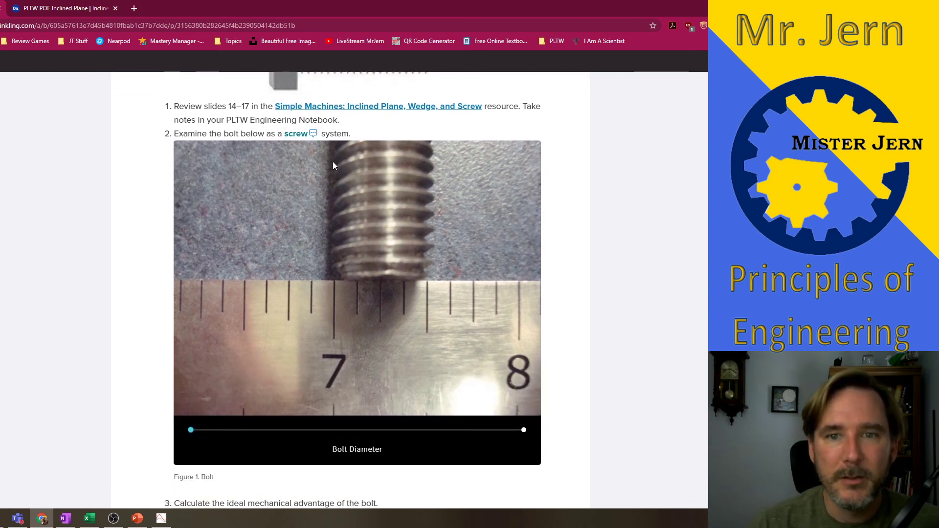
{"action": "scroll", "coordinate": [331, 280], "scroll_direction": "down", "scroll_amount": 1}
{"action": "scroll", "coordinate": [359, 266], "scroll_direction": "down", "scroll_amount": 4}
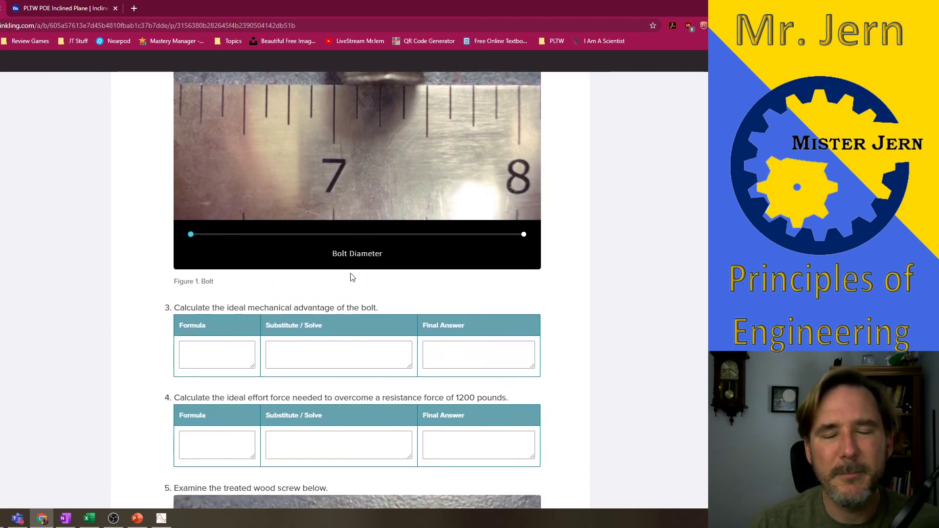
{"action": "scroll", "coordinate": [338, 249], "scroll_direction": "down", "scroll_amount": 3}
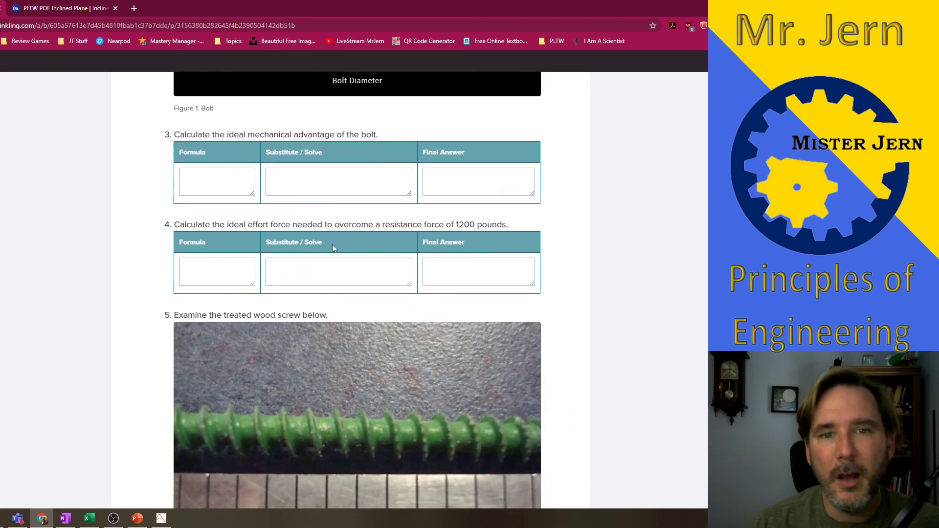
{"action": "scroll", "coordinate": [342, 237], "scroll_direction": "down", "scroll_amount": 1}
{"action": "scroll", "coordinate": [342, 235], "scroll_direction": "down", "scroll_amount": 1}
{"action": "scroll", "coordinate": [343, 237], "scroll_direction": "up", "scroll_amount": 2}
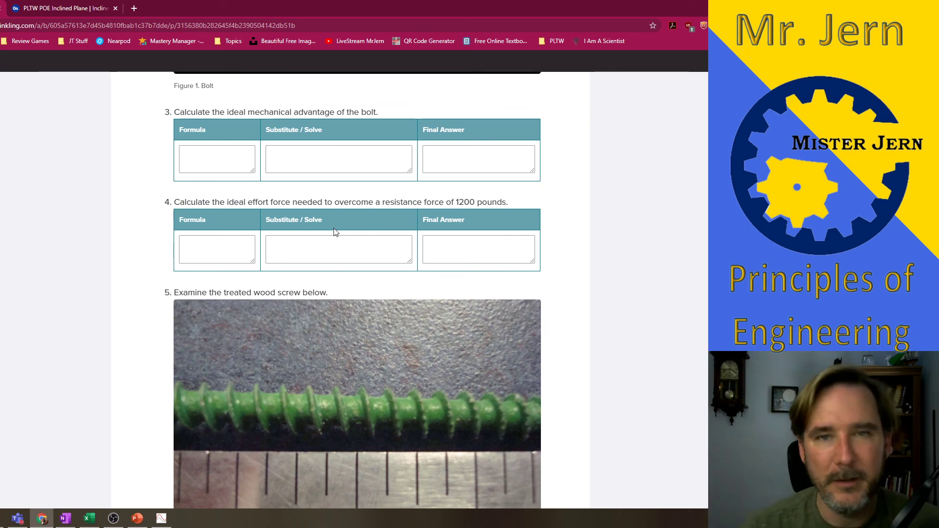
{"action": "scroll", "coordinate": [342, 288], "scroll_direction": "down", "scroll_amount": 5}
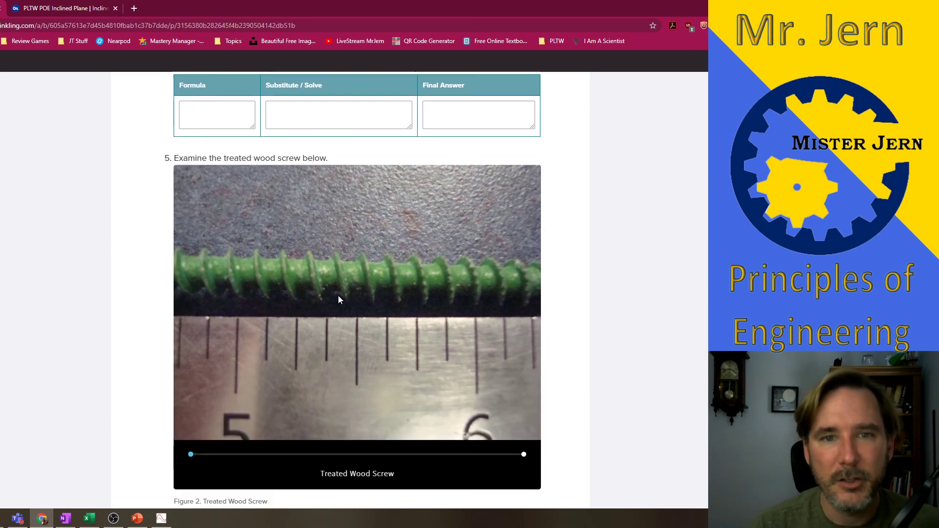
{"action": "scroll", "coordinate": [341, 296], "scroll_direction": "down", "scroll_amount": 4}
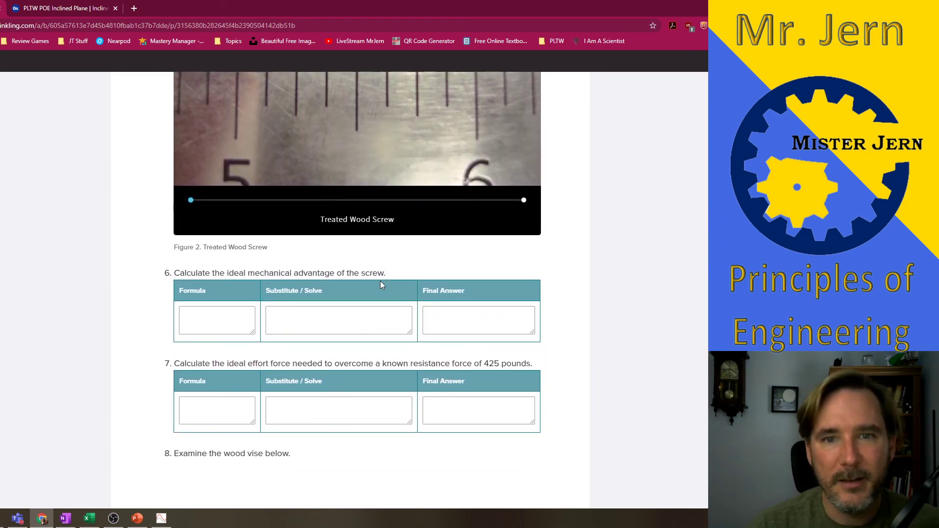
{"action": "scroll", "coordinate": [377, 274], "scroll_direction": "down", "scroll_amount": 7}
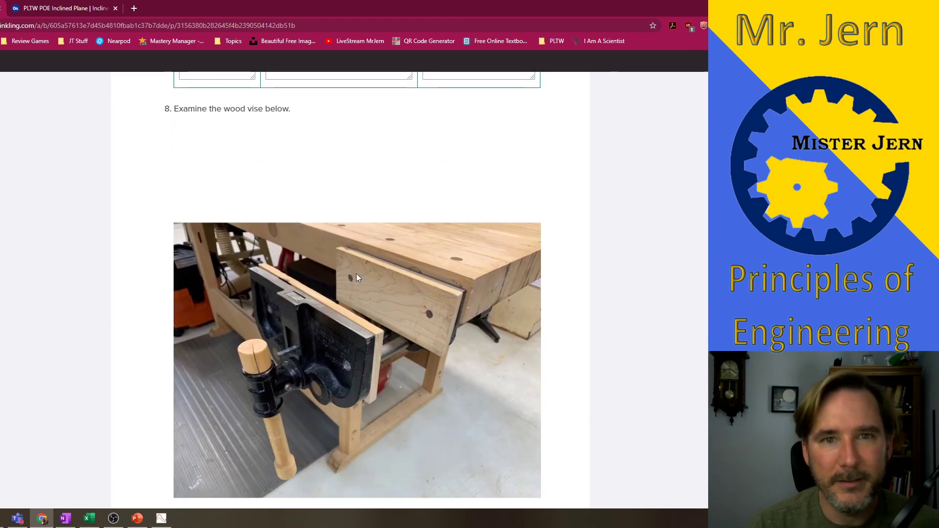
{"action": "scroll", "coordinate": [285, 309], "scroll_direction": "down", "scroll_amount": 11}
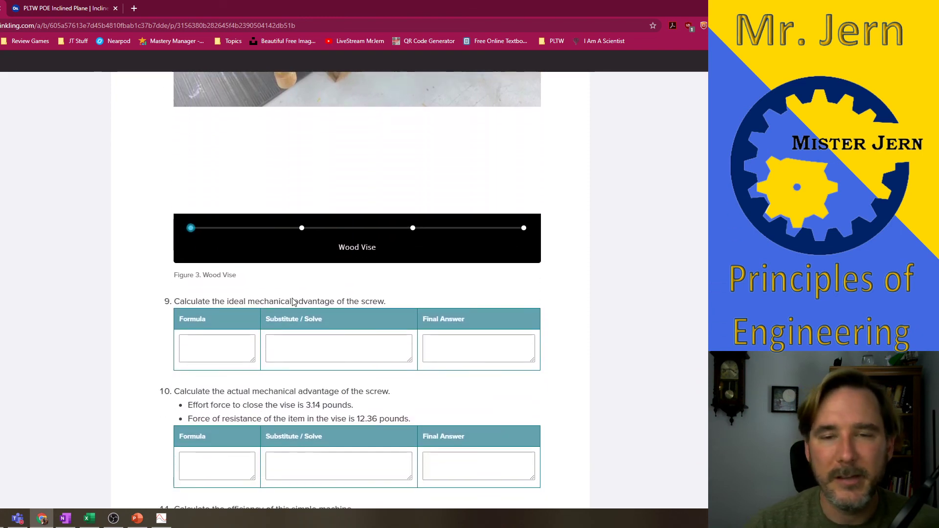
{"action": "scroll", "coordinate": [292, 299], "scroll_direction": "down", "scroll_amount": 9}
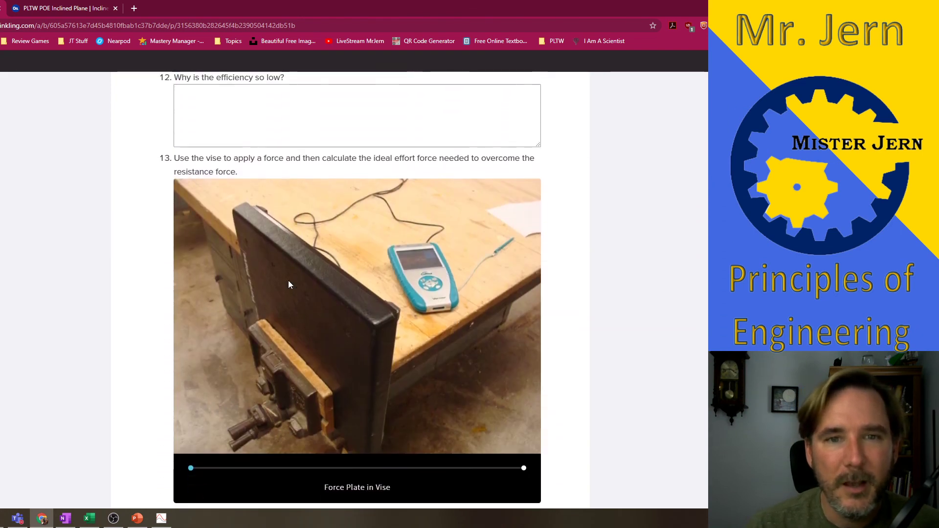
{"action": "scroll", "coordinate": [286, 287], "scroll_direction": "down", "scroll_amount": 3}
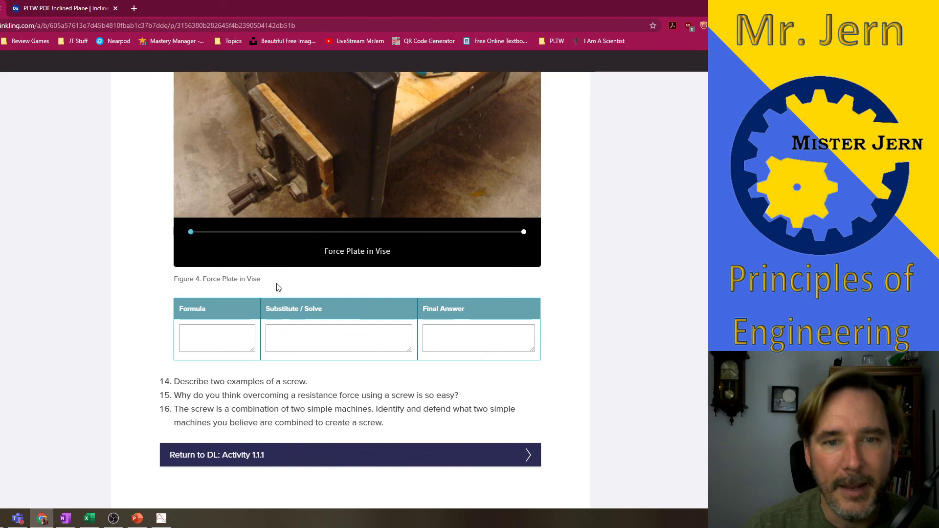
Return to the Activity 1.1.1 overview and scroll down to the numbered Simple Machine Investigation links.
{"action": "left_click", "coordinate": [294, 453]}
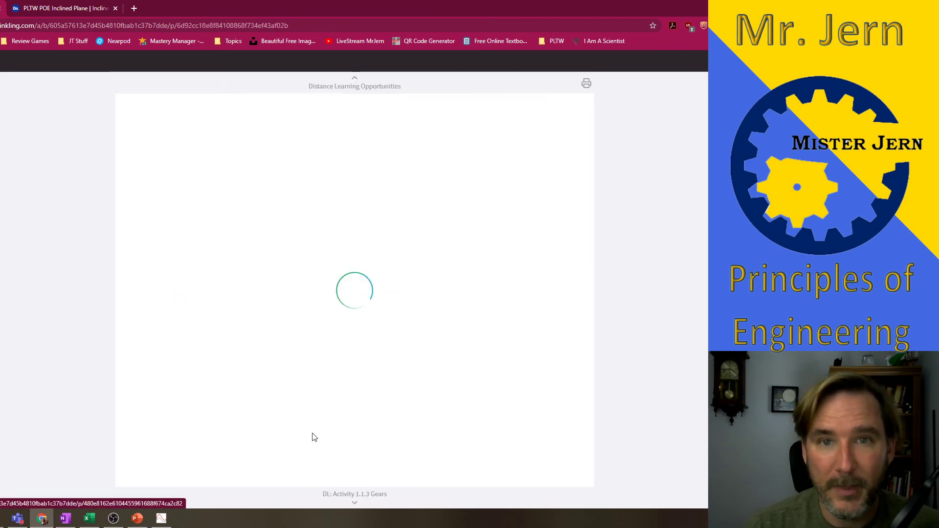
{"action": "scroll", "coordinate": [401, 327], "scroll_direction": "down", "scroll_amount": 4}
{"action": "scroll", "coordinate": [399, 328], "scroll_direction": "down", "scroll_amount": 17}
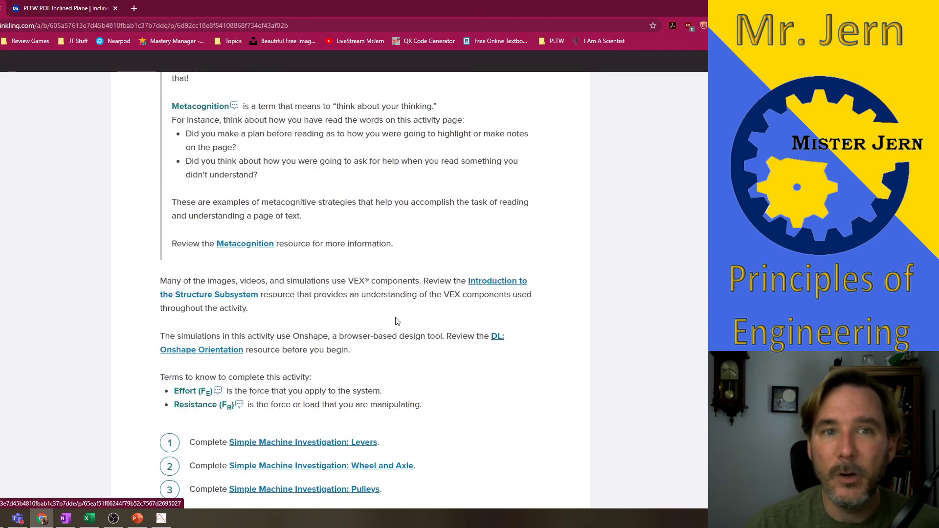